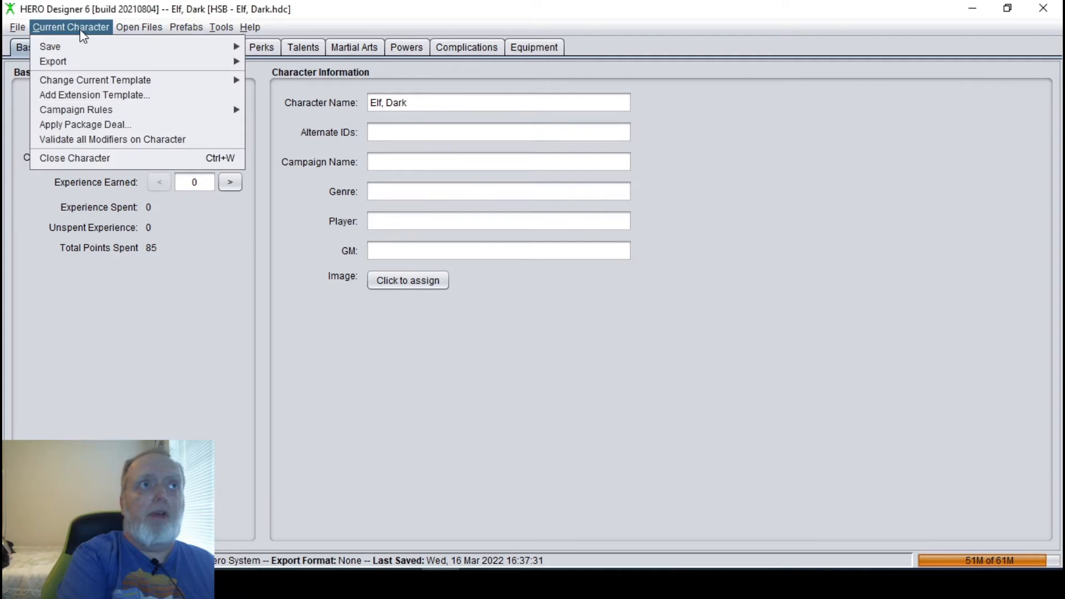
# Set the character's export format to the template "6e JSON - Roll20 Export (JSON_Export_Roll20.hde)".
pyautogui.moveTo(89, 63)
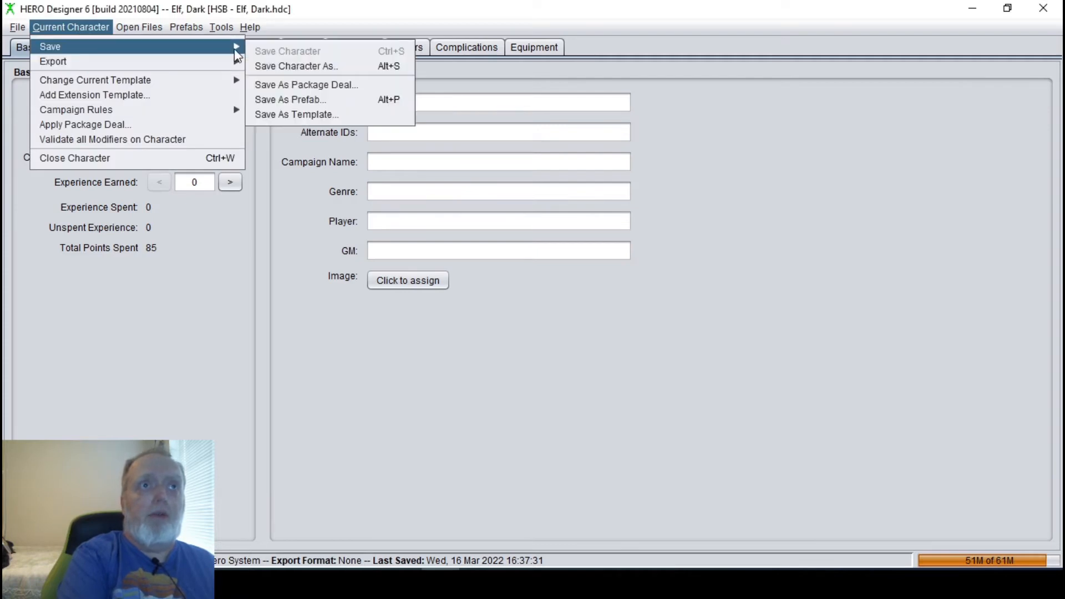
pyautogui.click(280, 67)
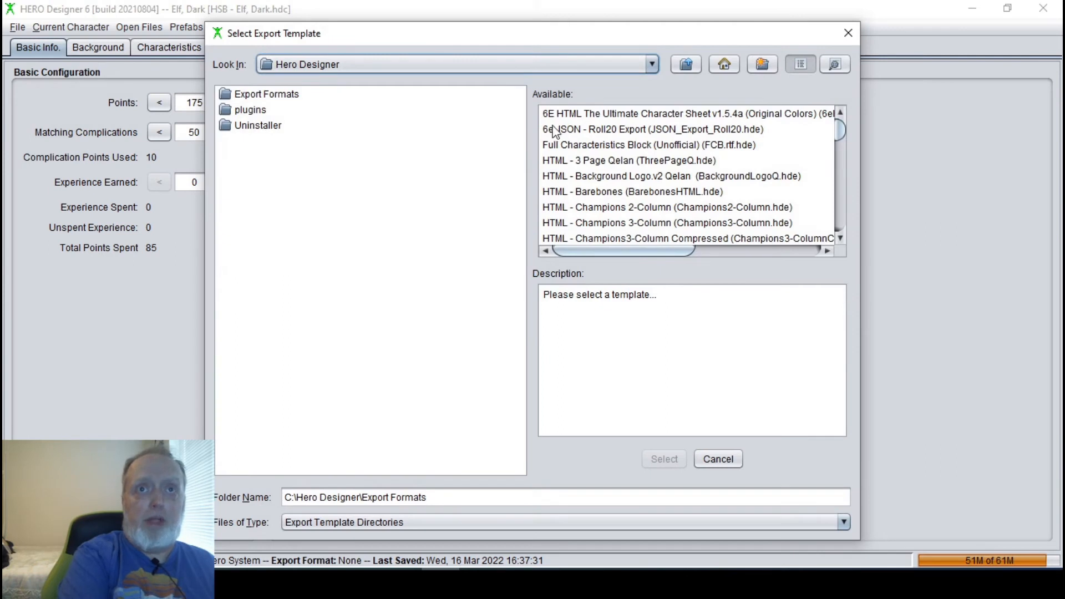
pyautogui.click(561, 131)
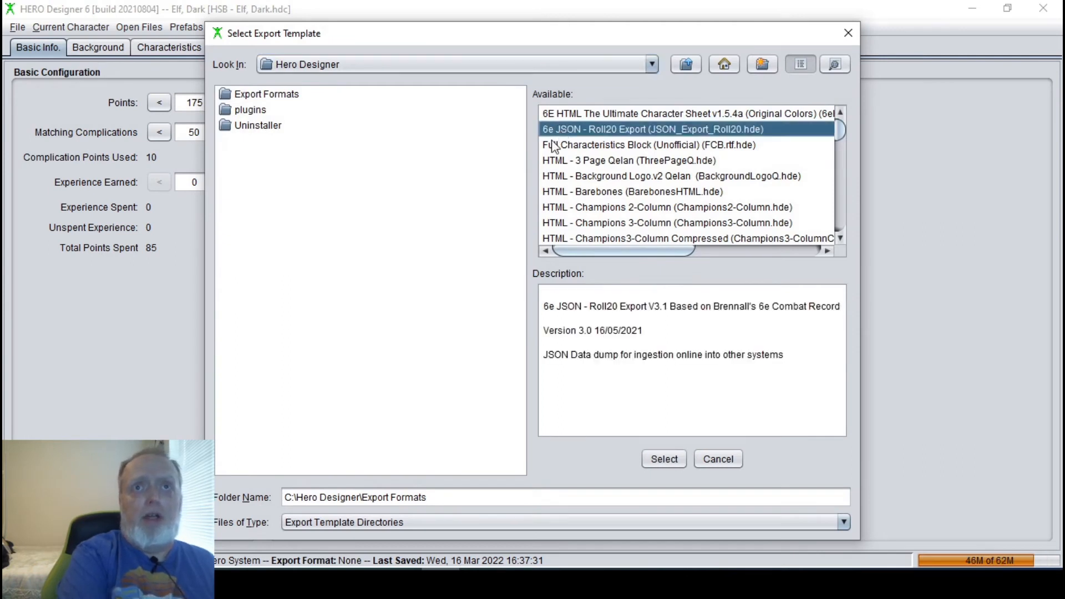
pyautogui.click(668, 460)
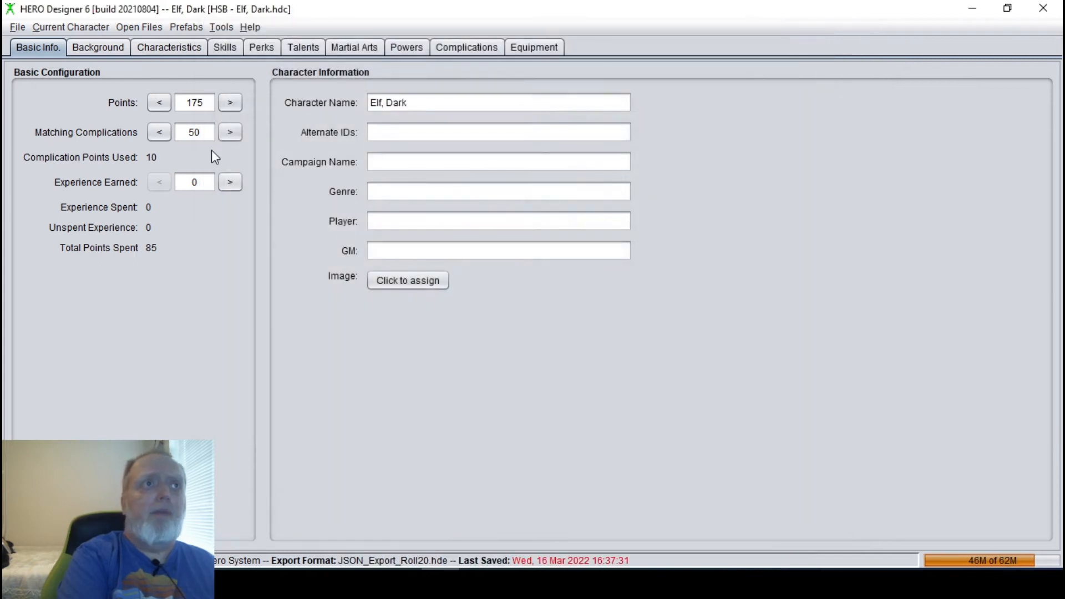
# Export the character to the Desktop folder as the file "Elf, Dark.JSON".
pyautogui.click(95, 25)
pyautogui.moveTo(95, 64)
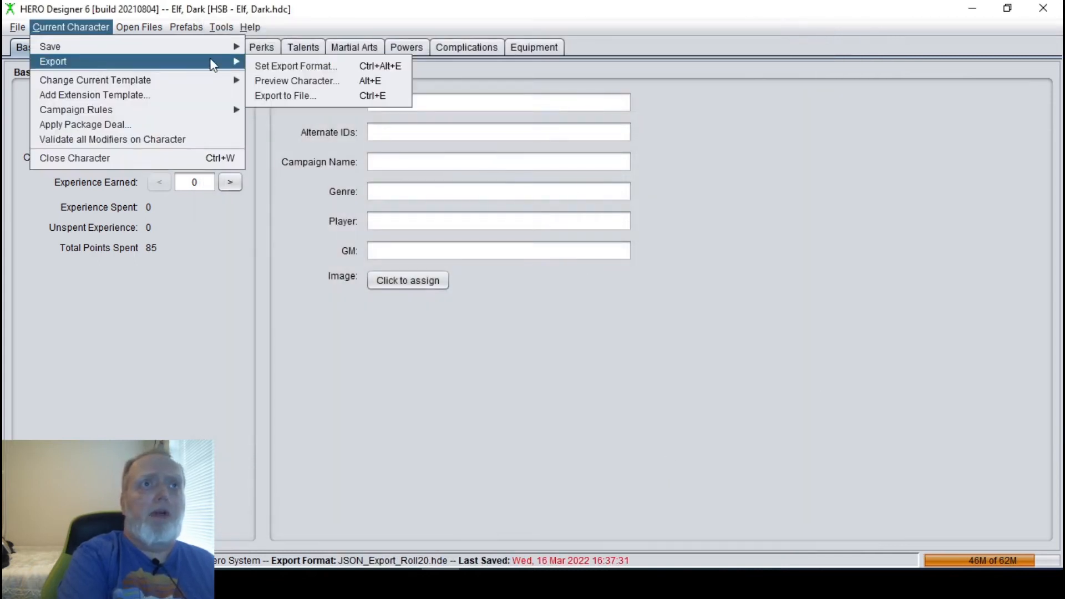
pyautogui.click(319, 96)
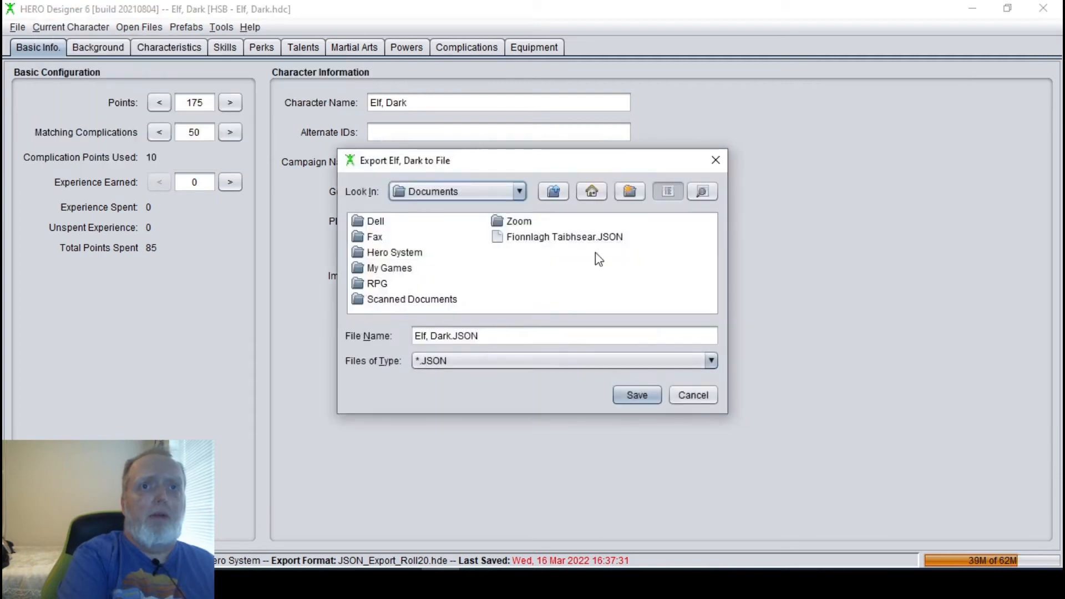
pyautogui.click(553, 191)
pyautogui.click(553, 192)
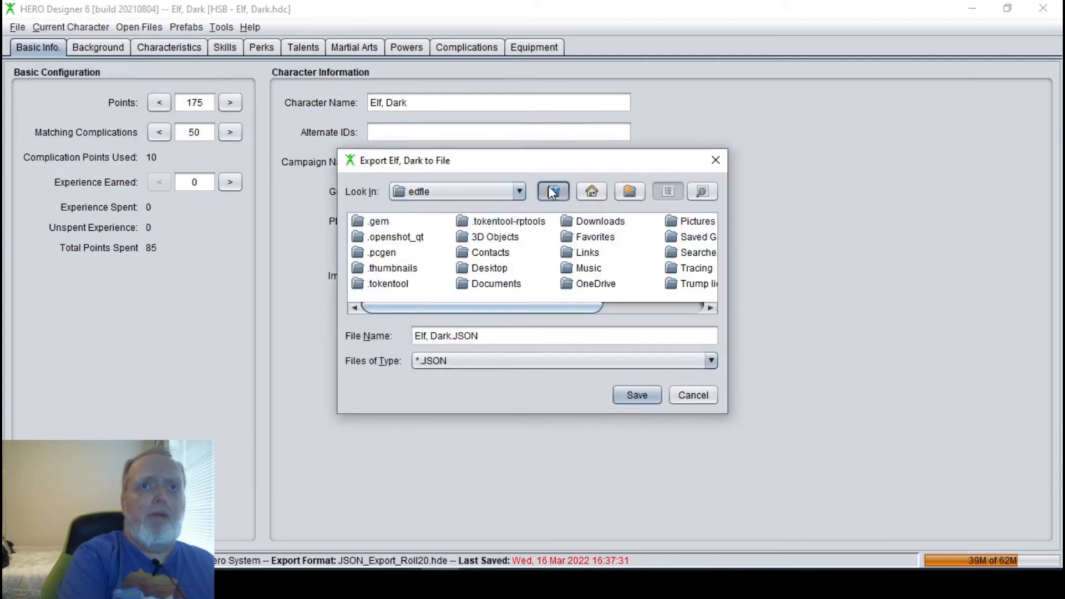
pyautogui.click(519, 192)
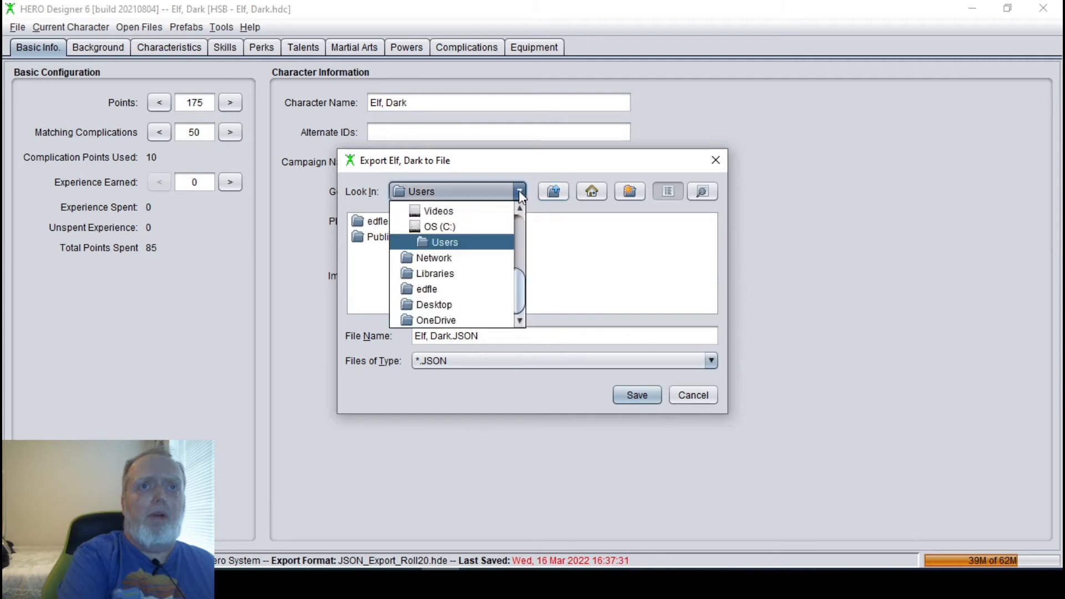
pyautogui.click(518, 222)
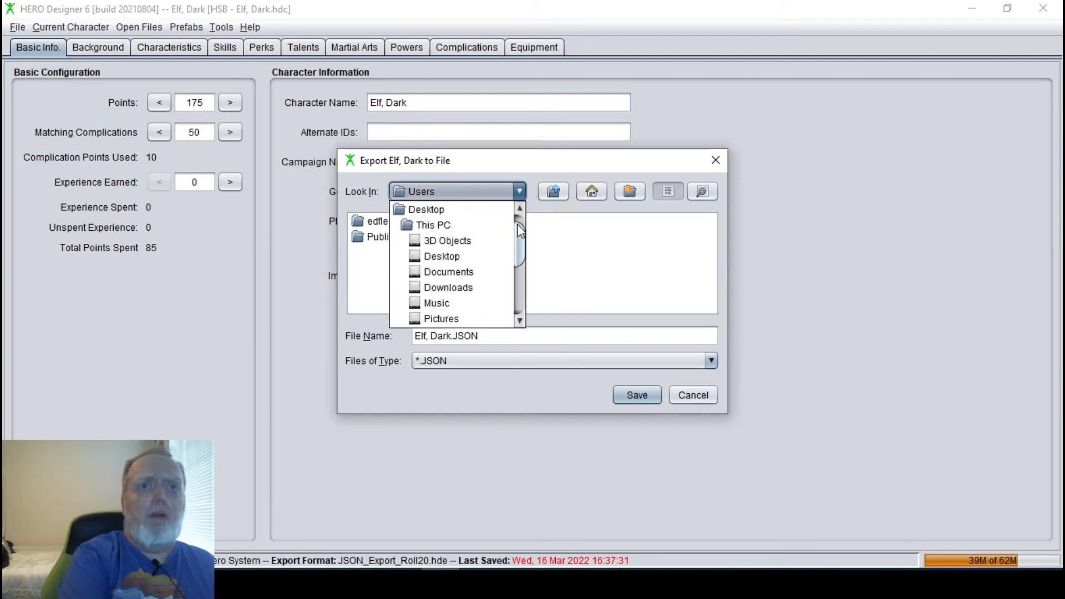
pyautogui.click(436, 258)
pyautogui.click(621, 390)
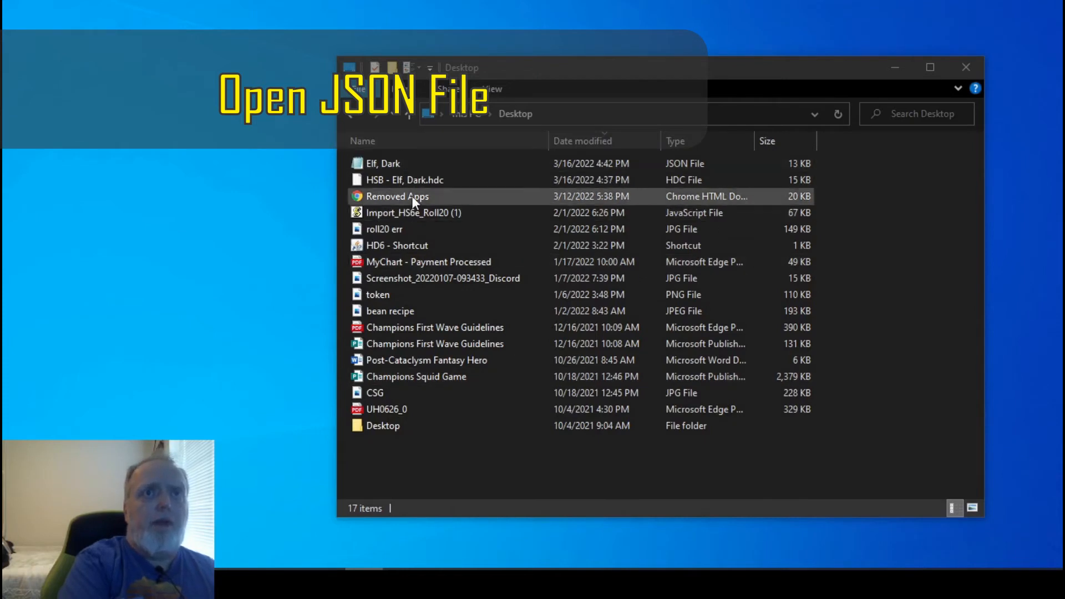
# Open the "Elf, Dark" JSON file from the Desktop folder in Notepad and copy its entire contents.
pyautogui.click(428, 164)
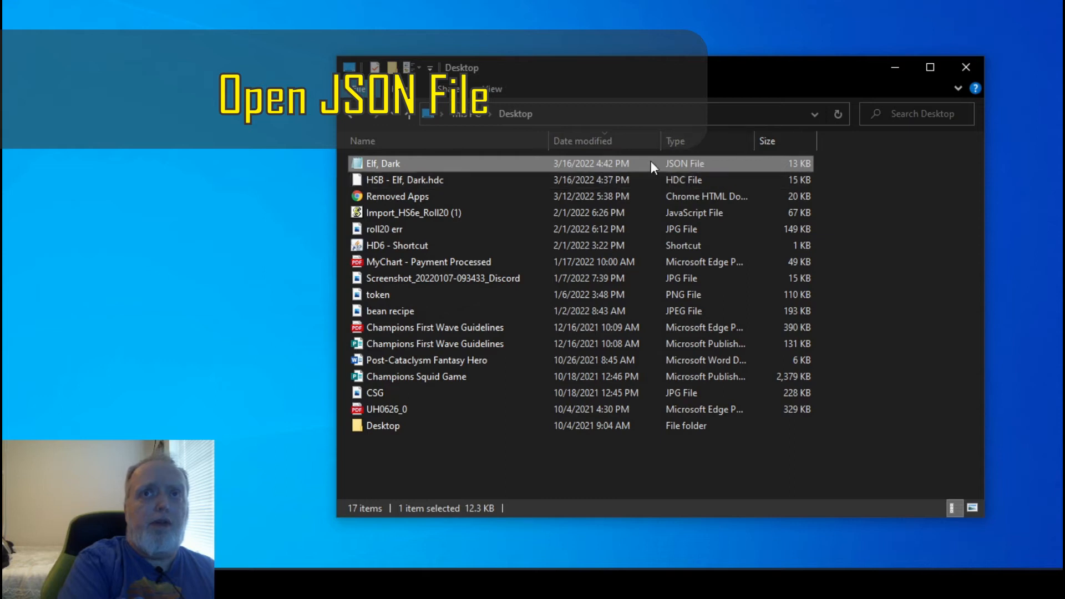
pyautogui.rightClick(462, 162)
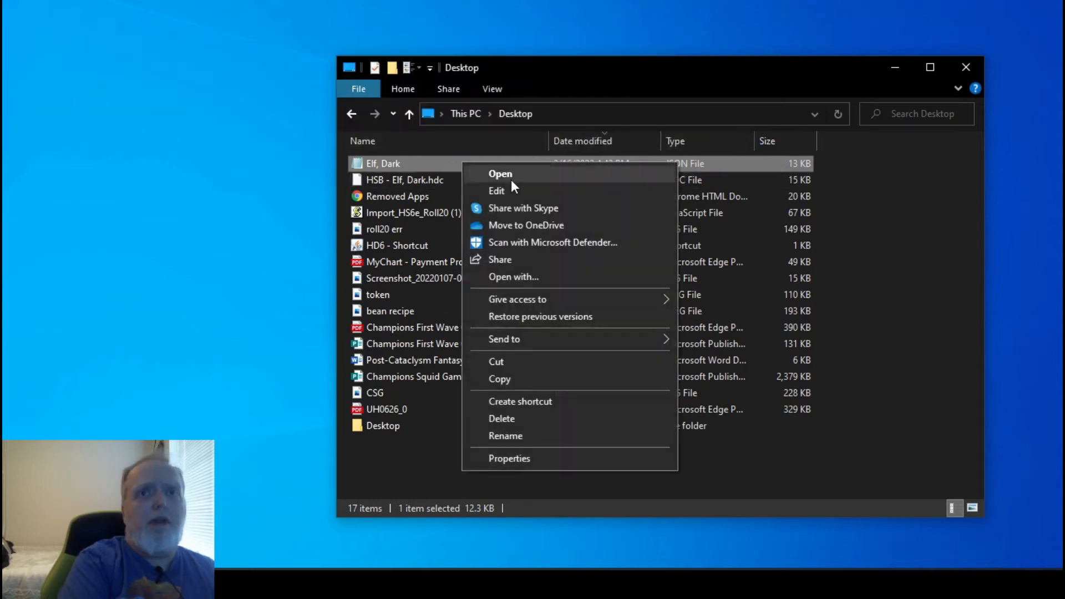
pyautogui.click(537, 279)
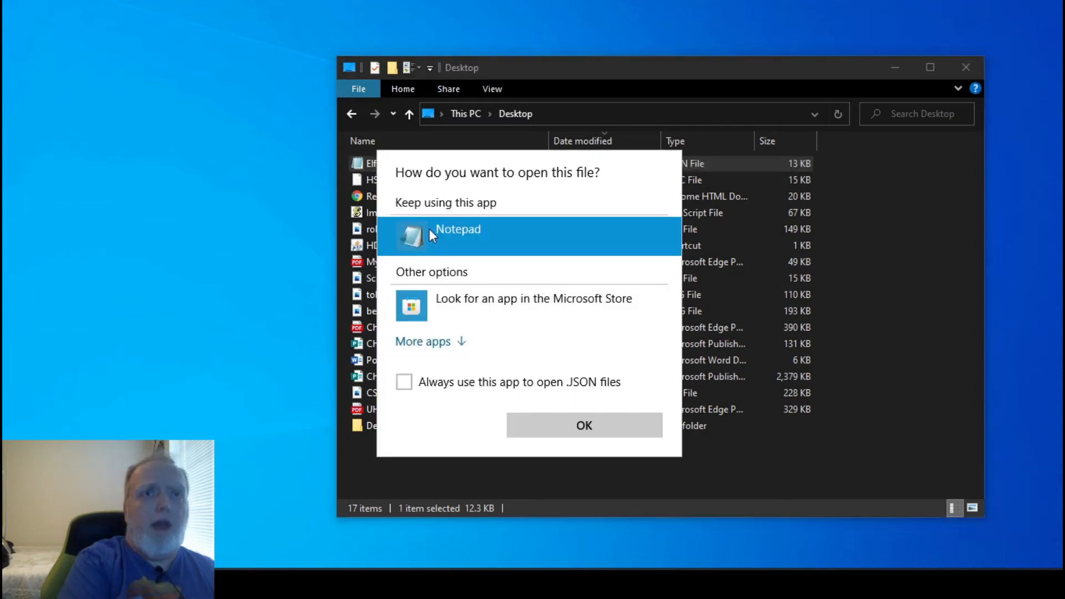
pyautogui.click(602, 432)
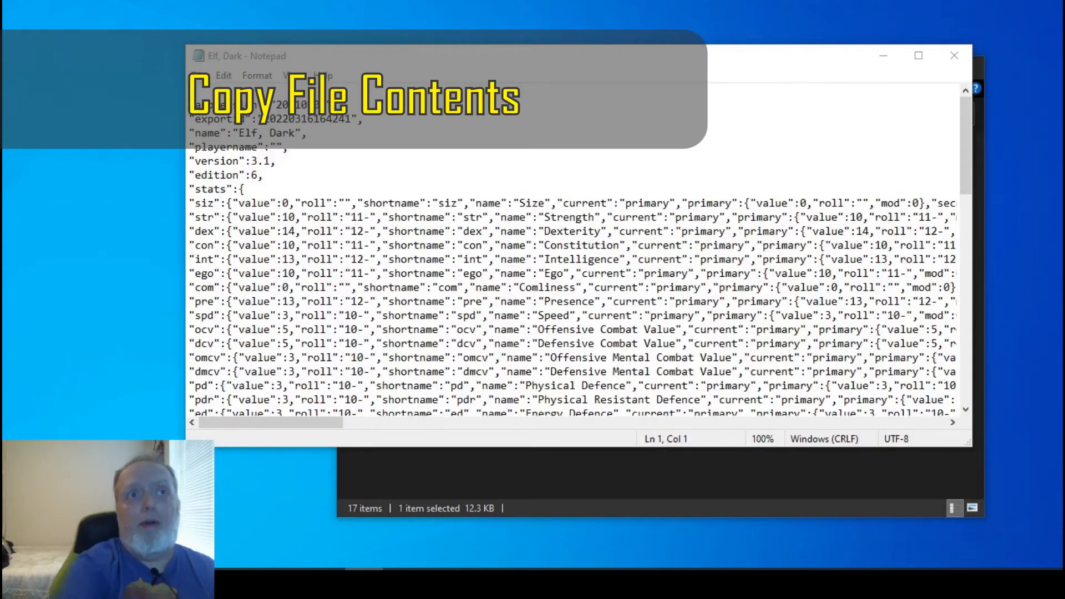
pyautogui.click(631, 302)
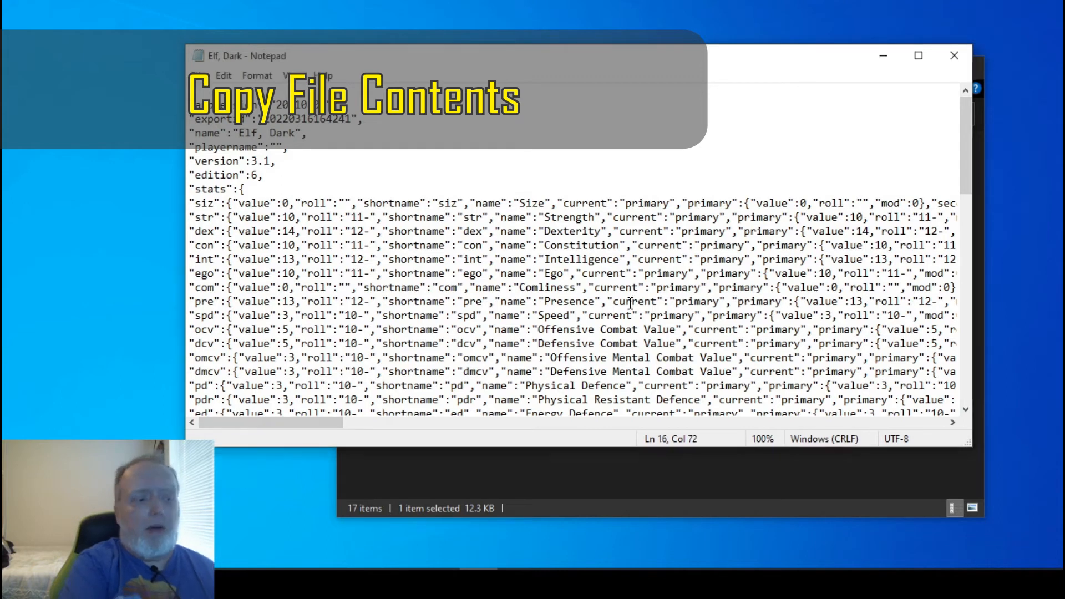
pyautogui.hotkey('ctrl', 'a')
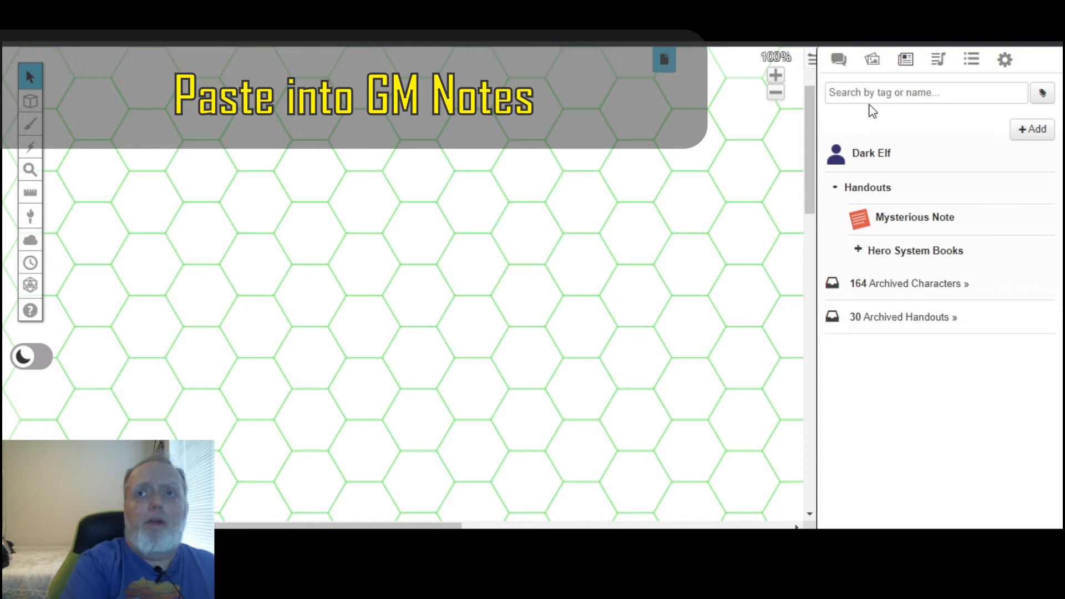
# In Roll20, edit the Dark Elf character, paste the copied JSON into its GM Notes, and save the changes.
pyautogui.click(867, 158)
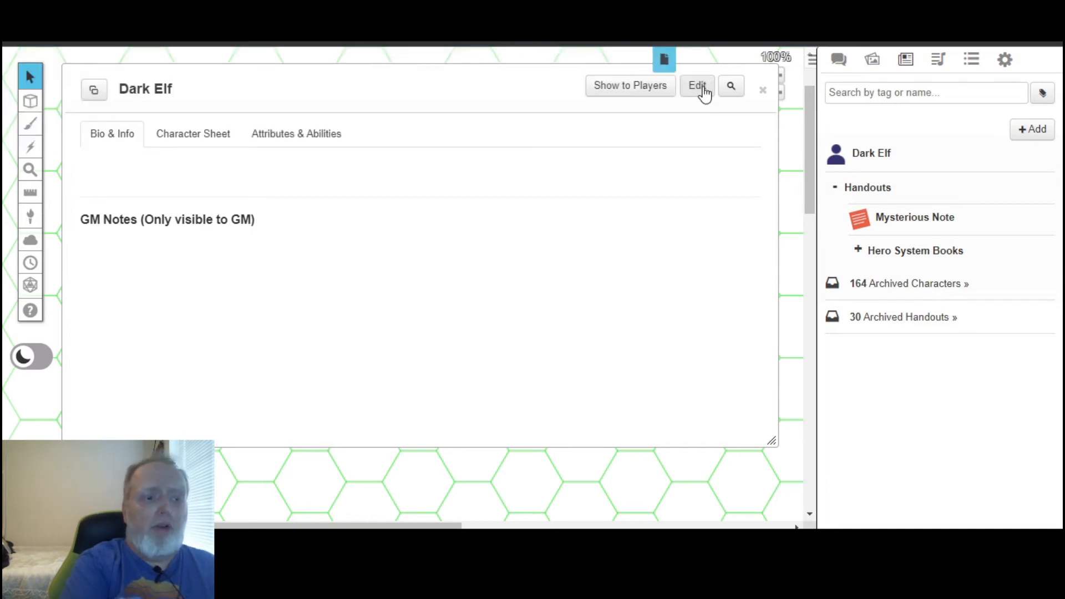
pyautogui.click(698, 85)
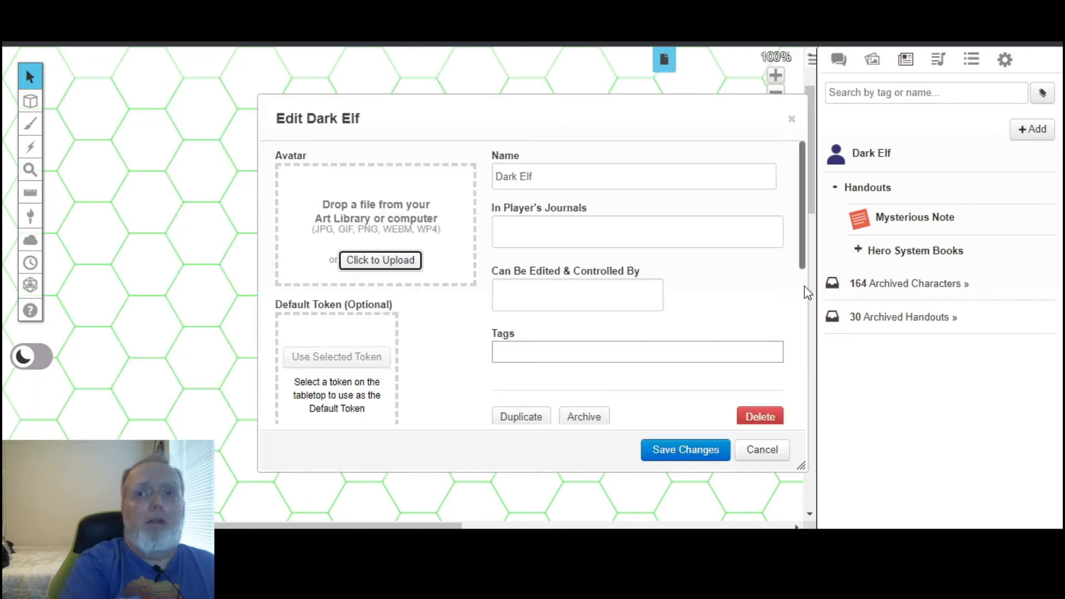
pyautogui.scroll(-4, 804, 286)
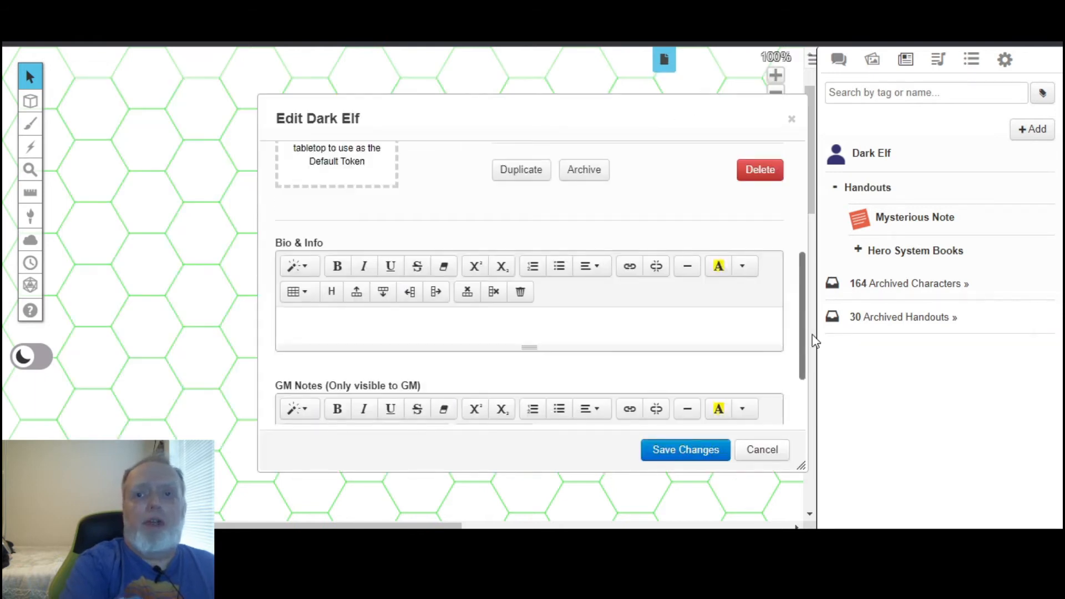
pyautogui.scroll(-2, 806, 399)
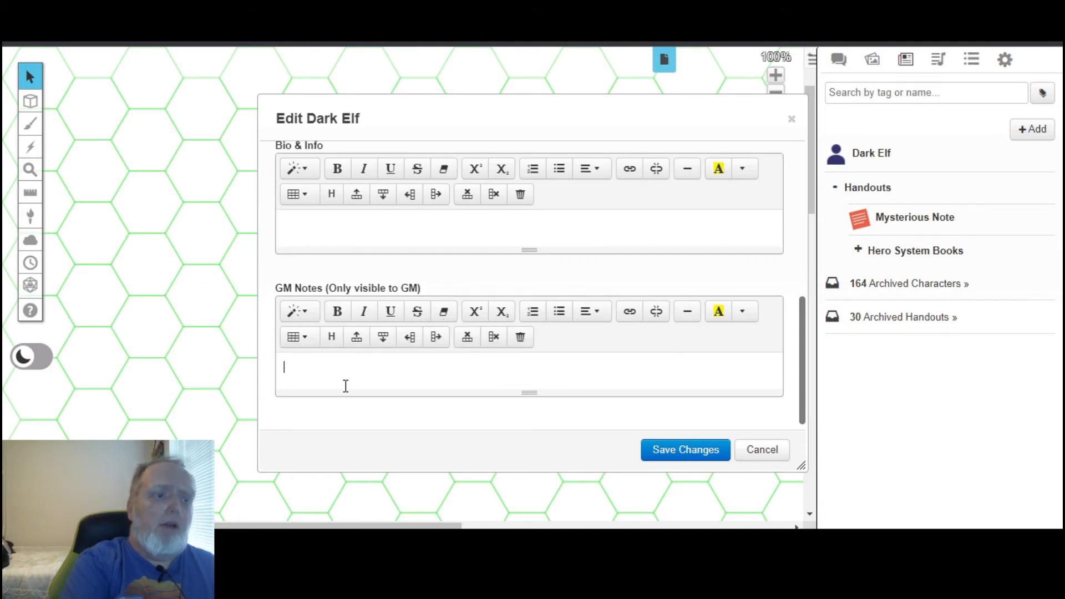
pyautogui.hotkey('ctrl', 'v')
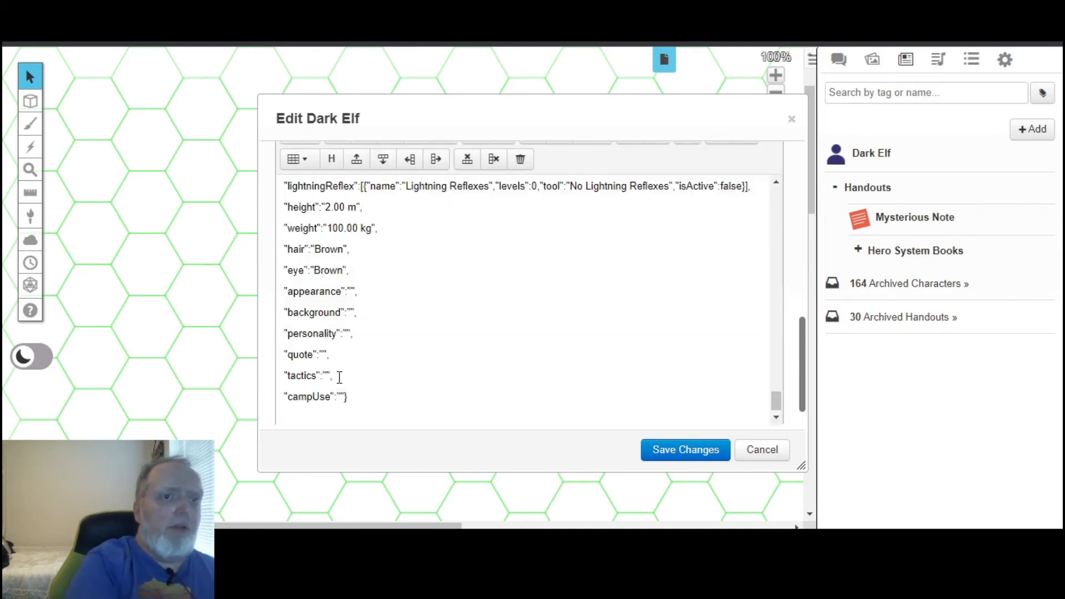
pyautogui.click(696, 454)
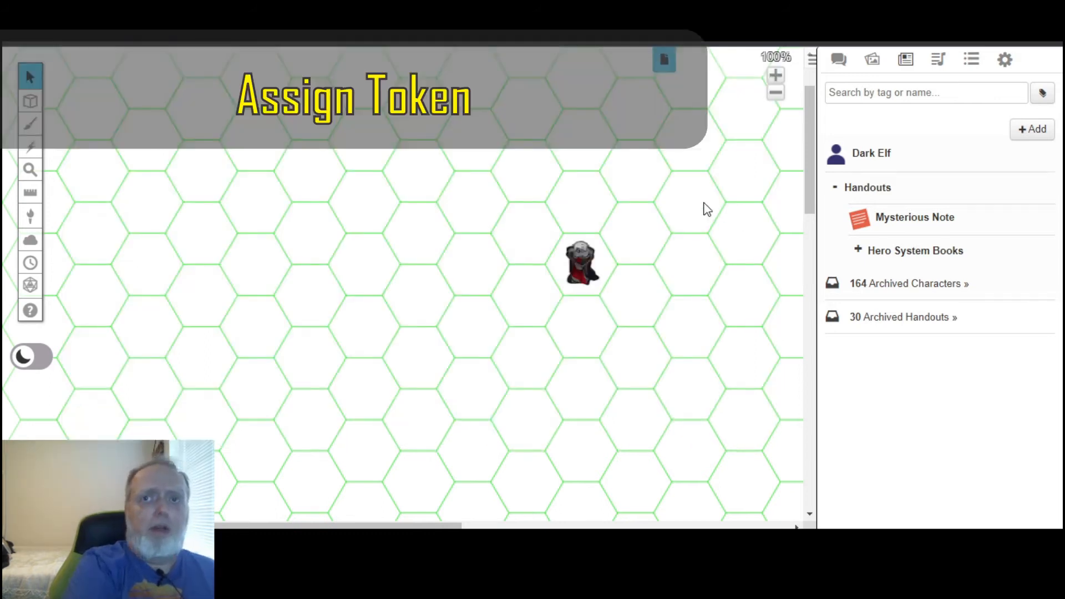
# Make the token on the map represent the Dark Elf character and turn on its nameplate.
pyautogui.doubleClick(577, 276)
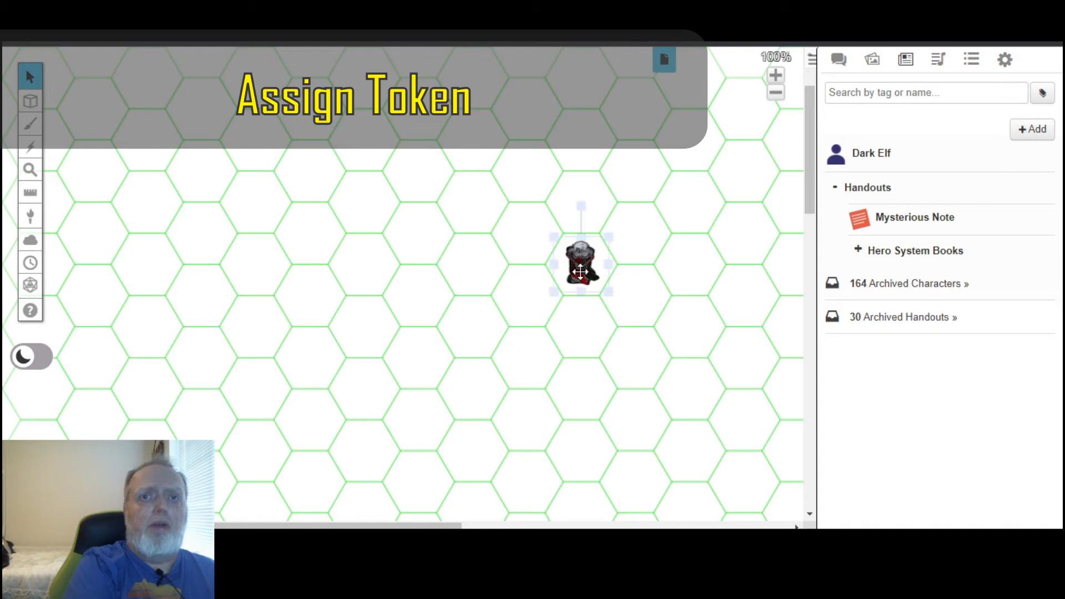
pyautogui.click(504, 248)
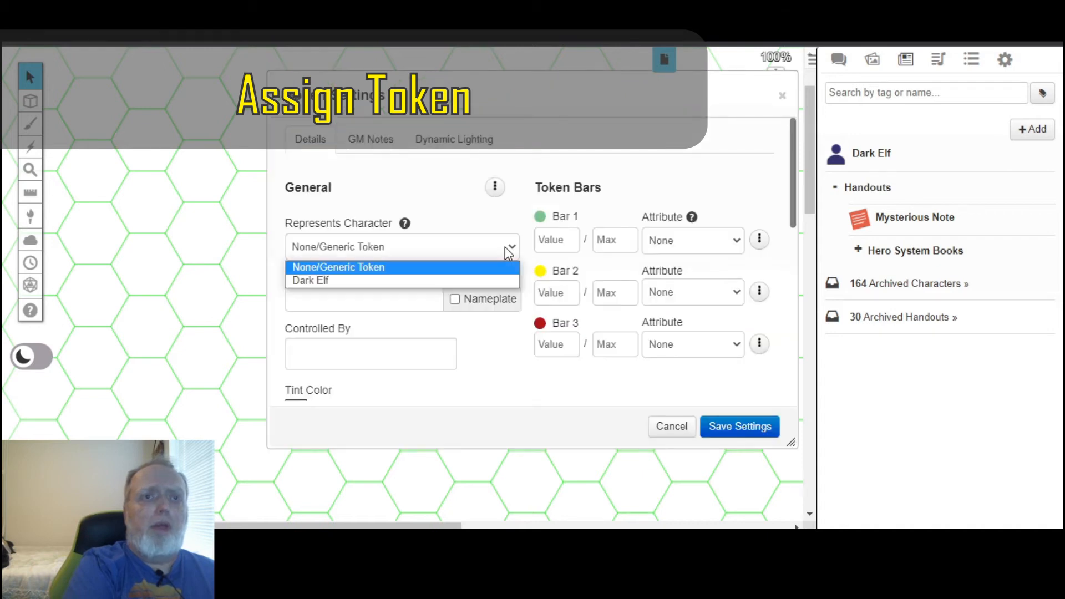
pyautogui.click(451, 281)
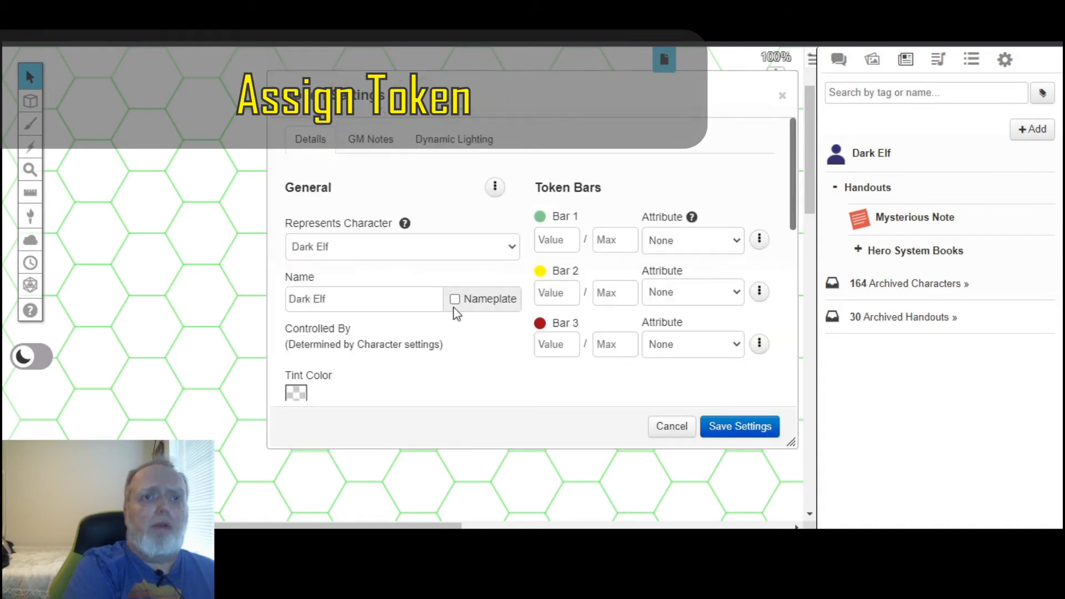
pyautogui.click(455, 303)
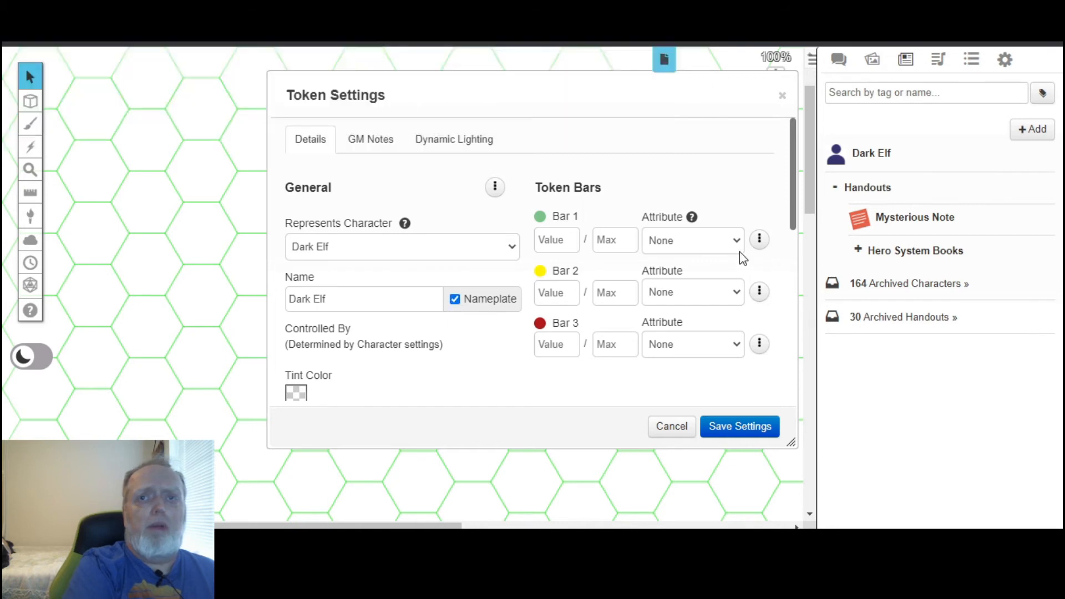
# Link token Bar 1 to STUN, Bar 2 to END and Bar 3 to BODY, and save the token settings.
pyautogui.click(737, 242)
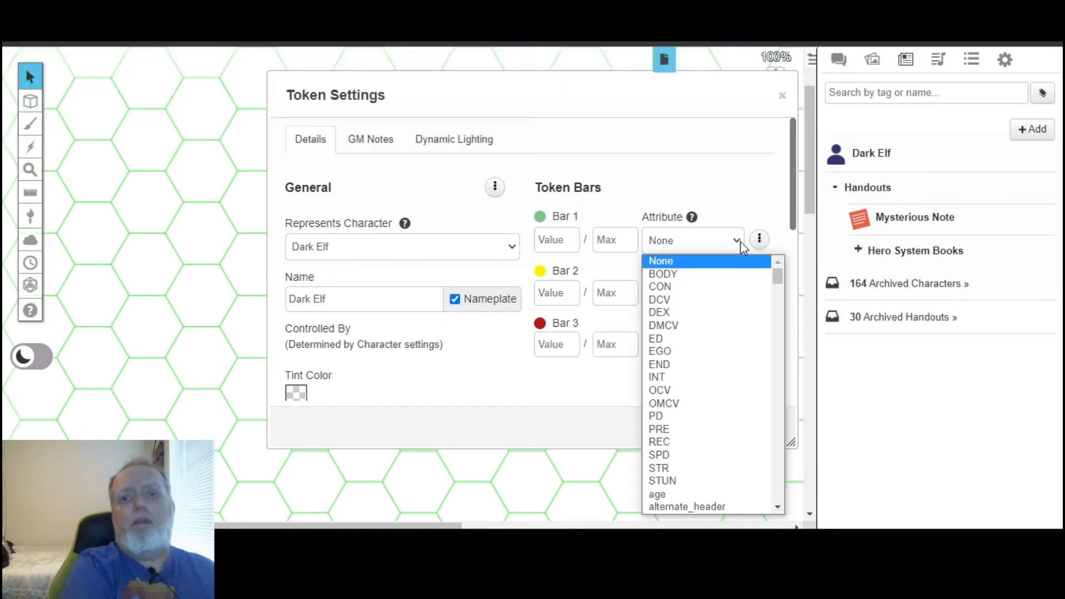
pyautogui.click(724, 482)
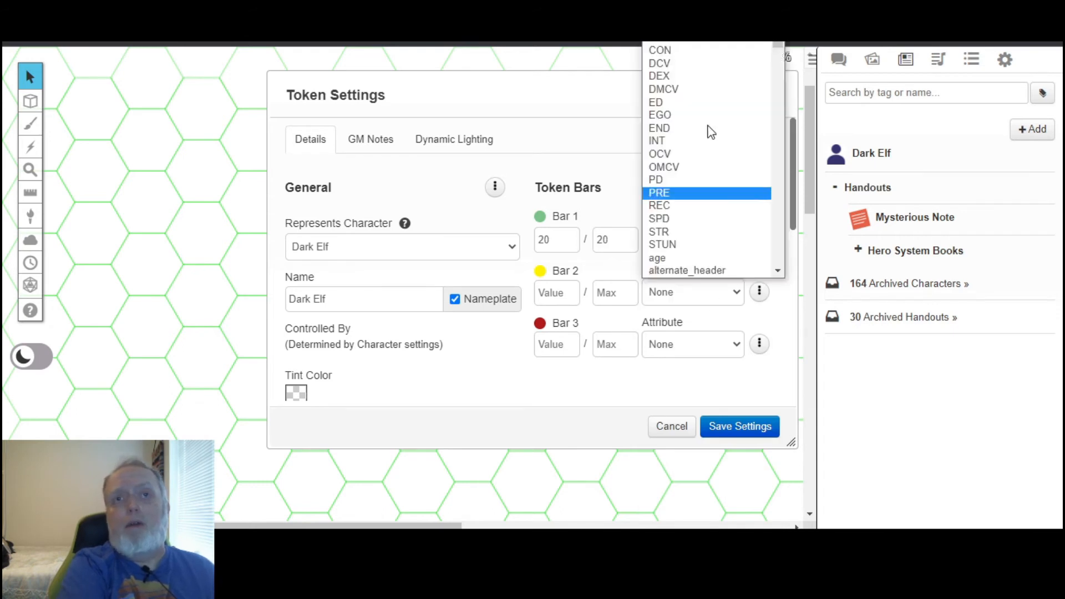
pyautogui.press('Escape')
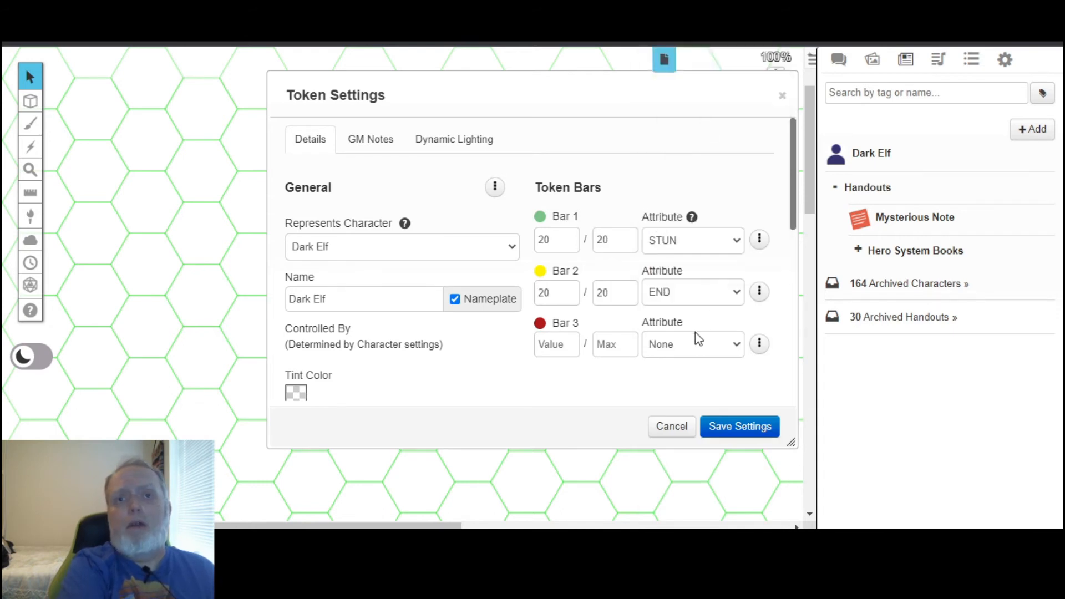
pyautogui.click(695, 341)
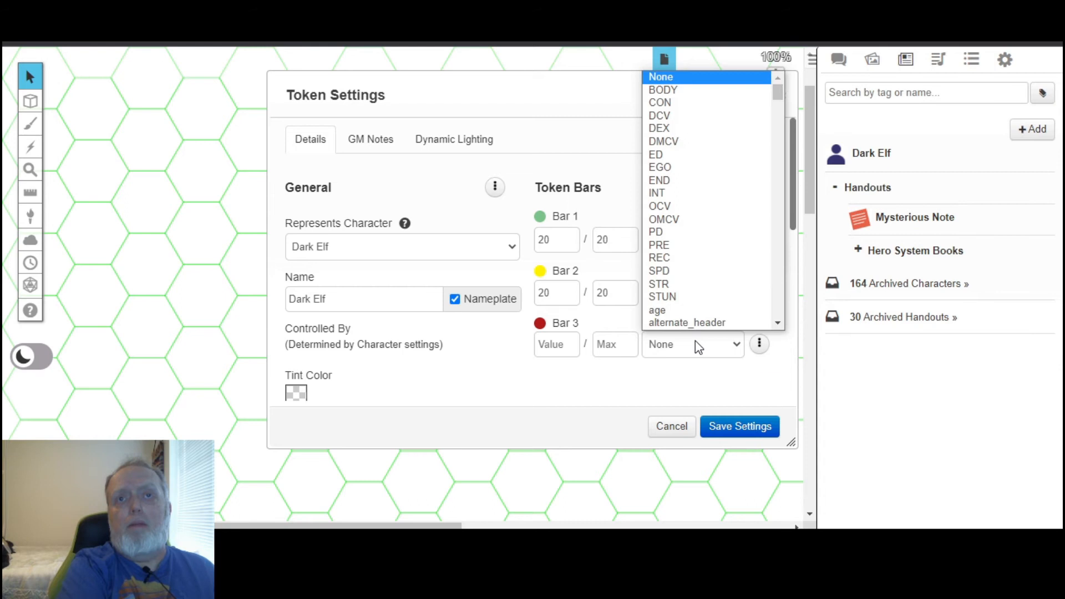
pyautogui.click(691, 90)
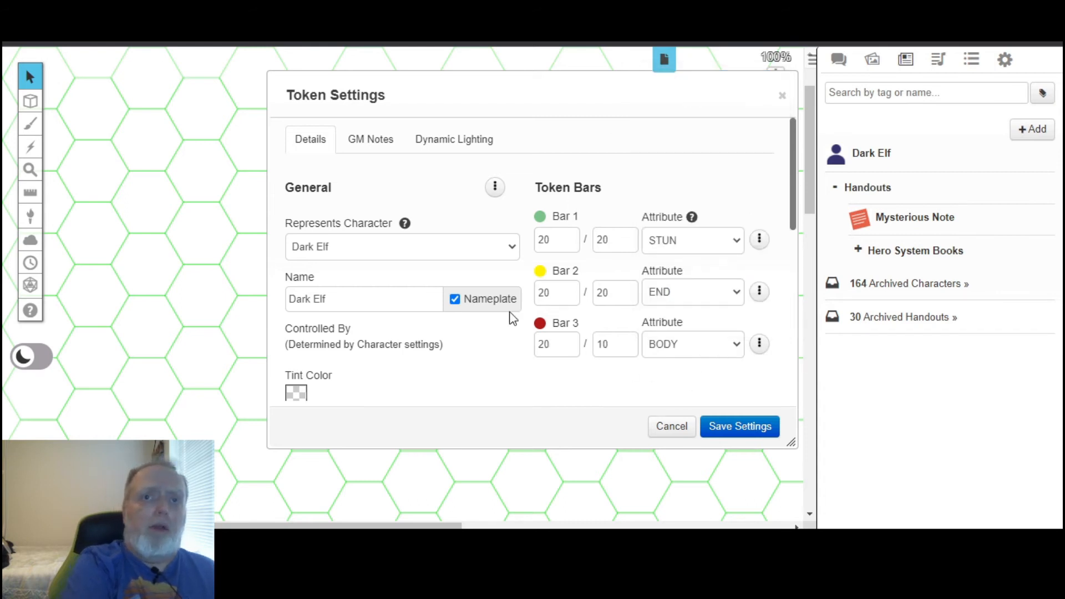
pyautogui.click(732, 432)
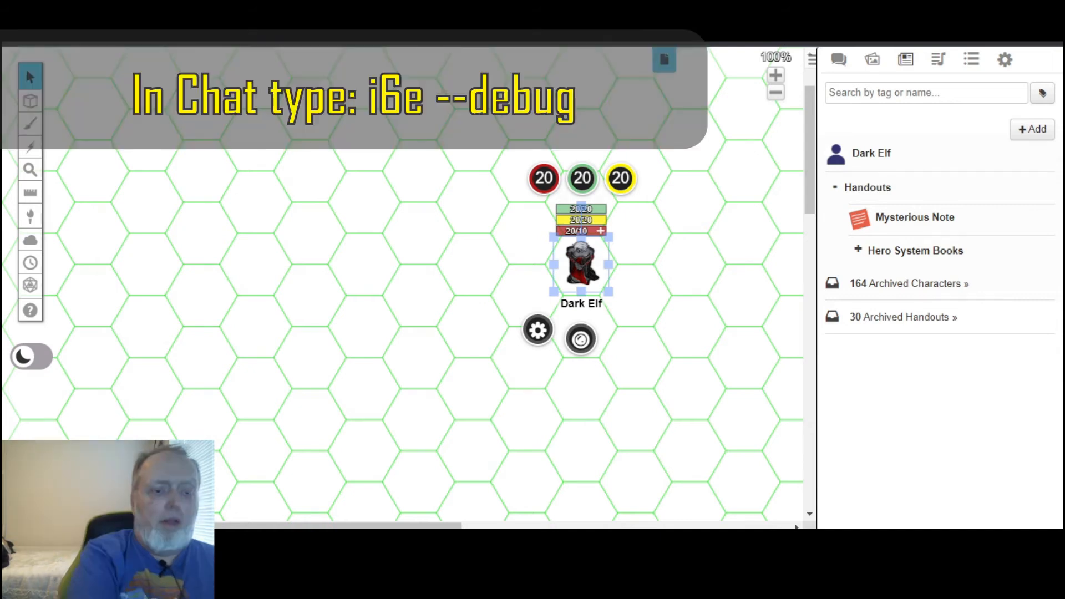
# Send the command "!i6e --debug" in the chat with the Dark Elf token selected.
pyautogui.click(833, 62)
pyautogui.click(940, 467)
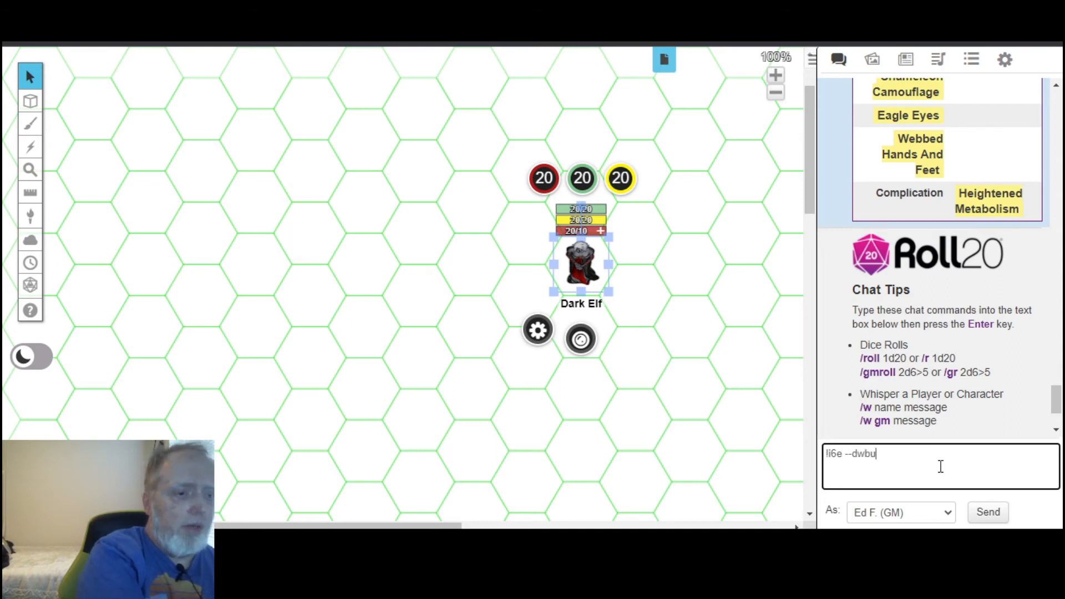
pyautogui.press('BackSpace')
pyautogui.press('BackSpace')
pyautogui.press('BackSpace')
pyautogui.write('ebug')
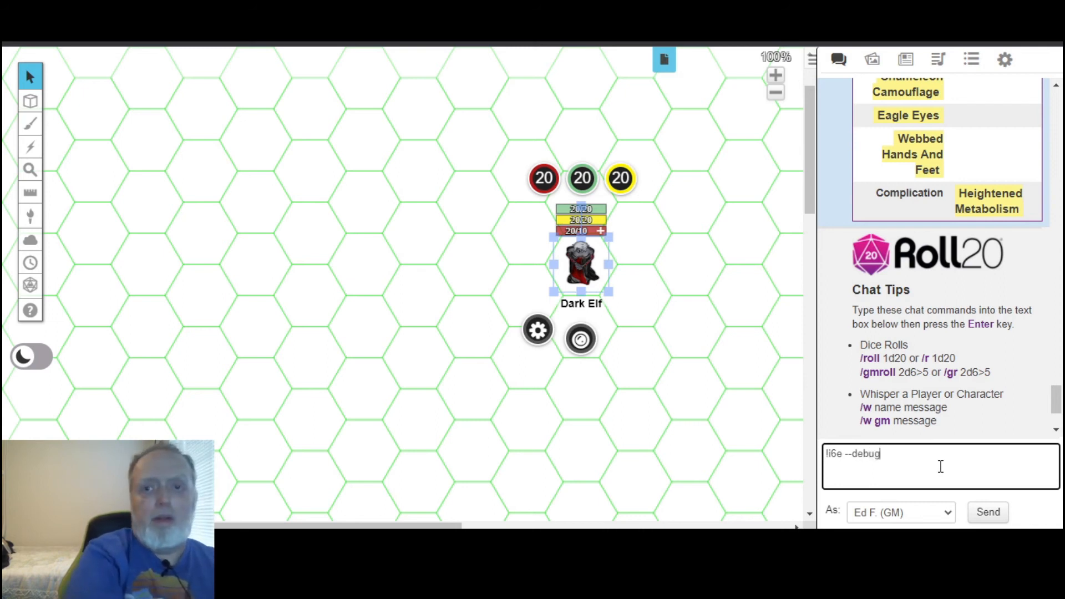
pyautogui.press('Return')
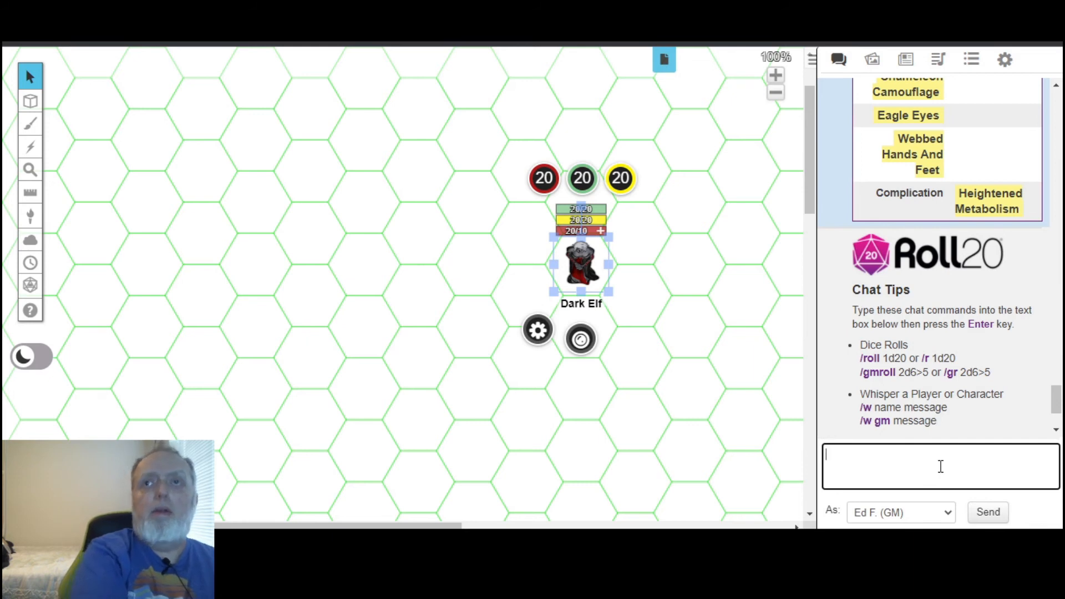
# Set the selected Dark Elf token as the default token of the Elf, Dark character and save the changes.
pyautogui.click(908, 63)
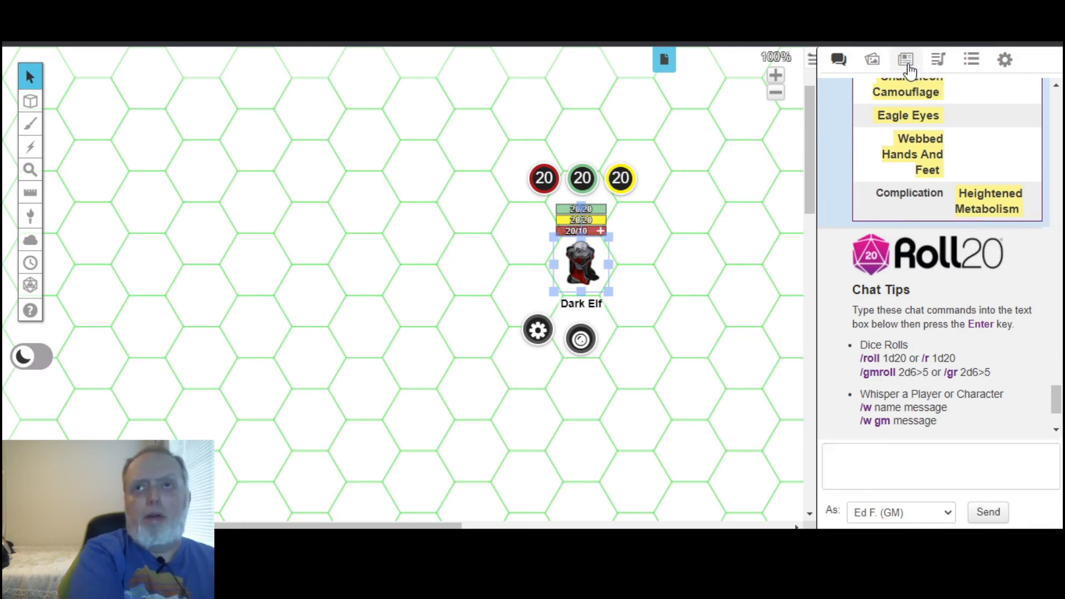
pyautogui.click(870, 153)
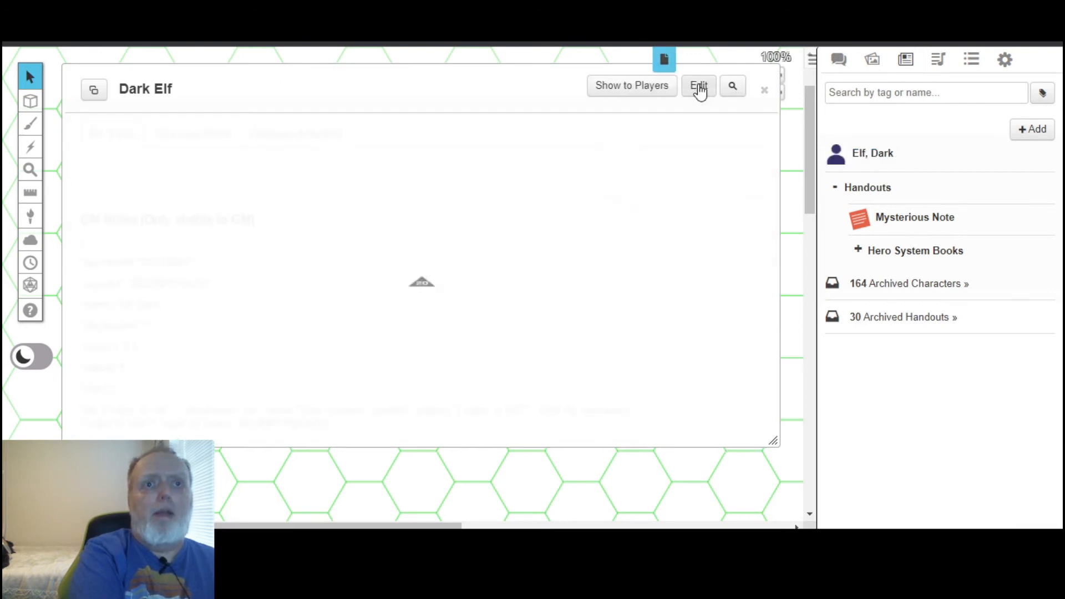
pyautogui.click(699, 88)
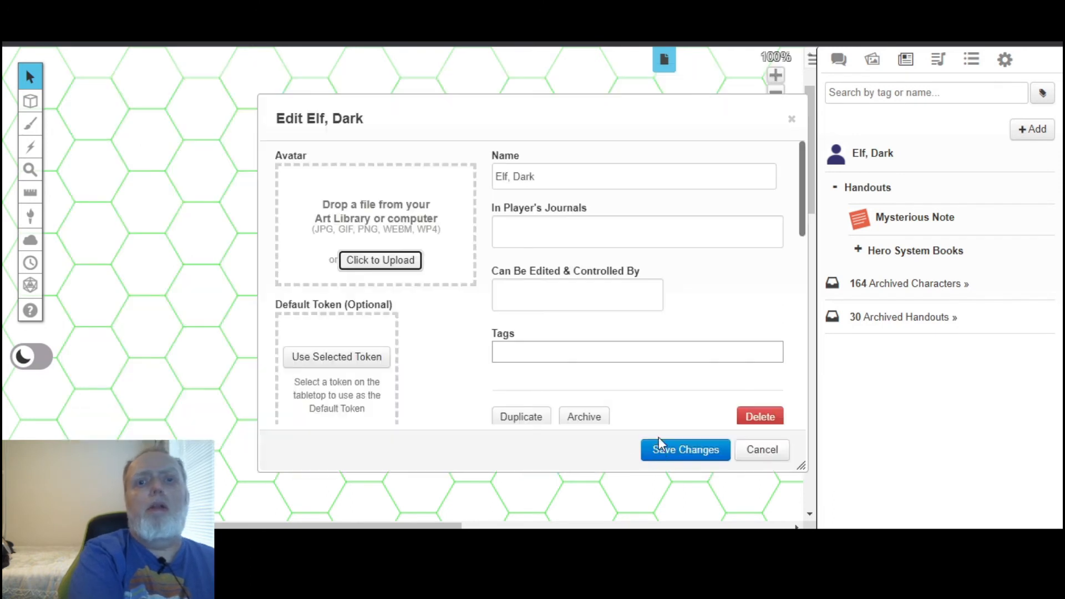
pyautogui.click(323, 359)
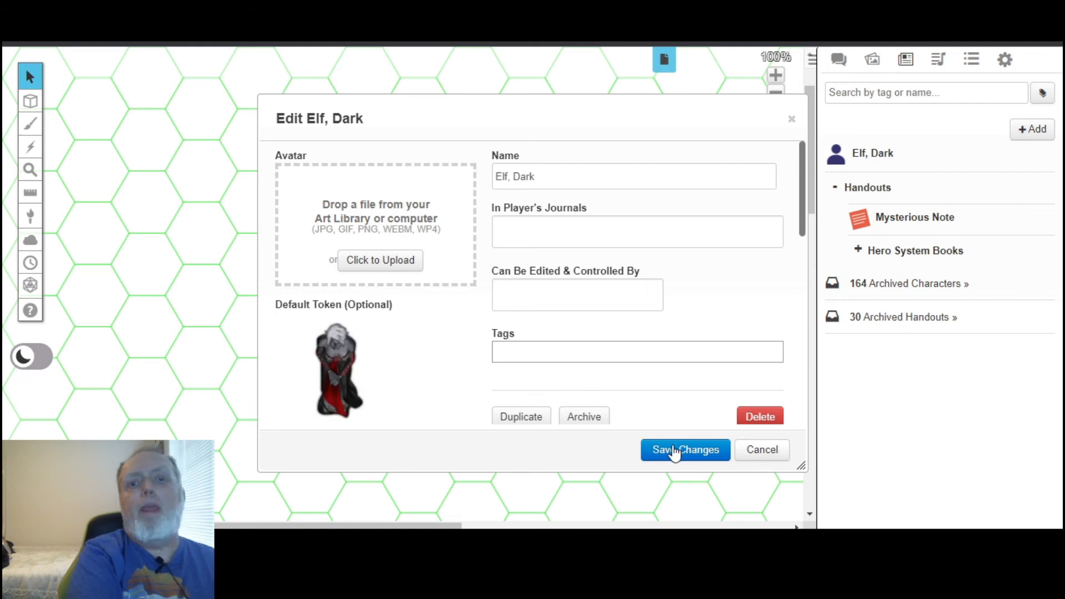
pyautogui.click(674, 451)
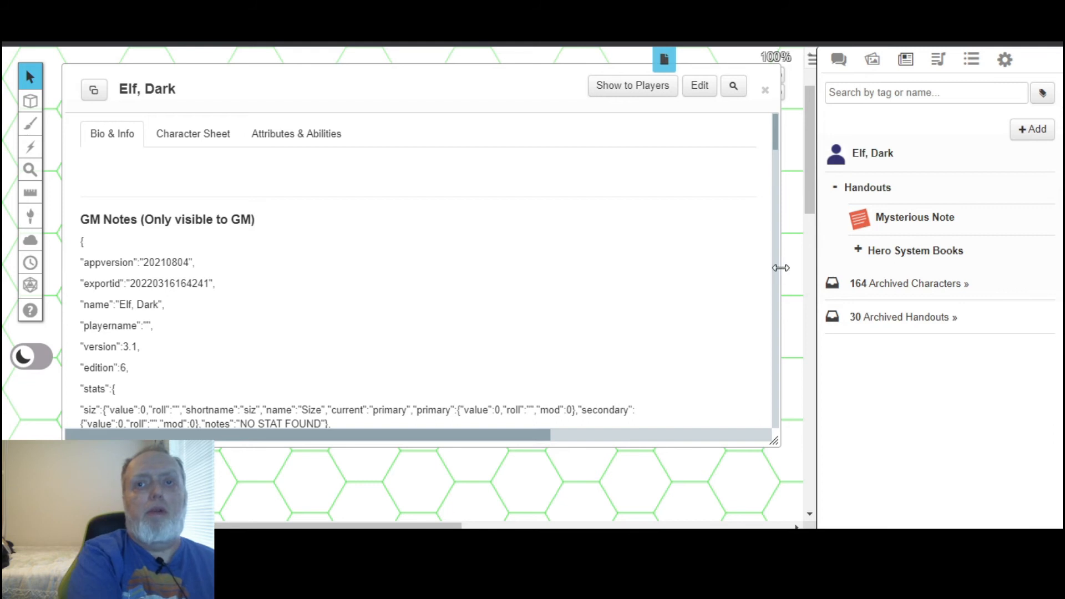
# Open the Elf, Dark character sheet at full width and examine the core characteristics, hit location chart, movement and defenses.
pyautogui.moveTo(781, 300); pyautogui.dragTo(490, 78)
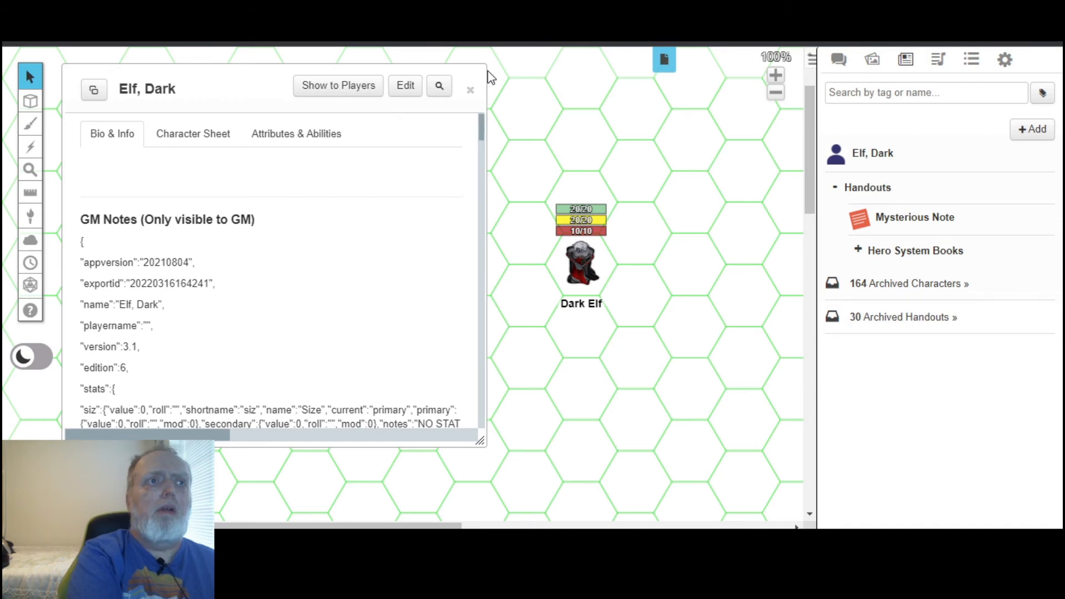
pyautogui.click(204, 148)
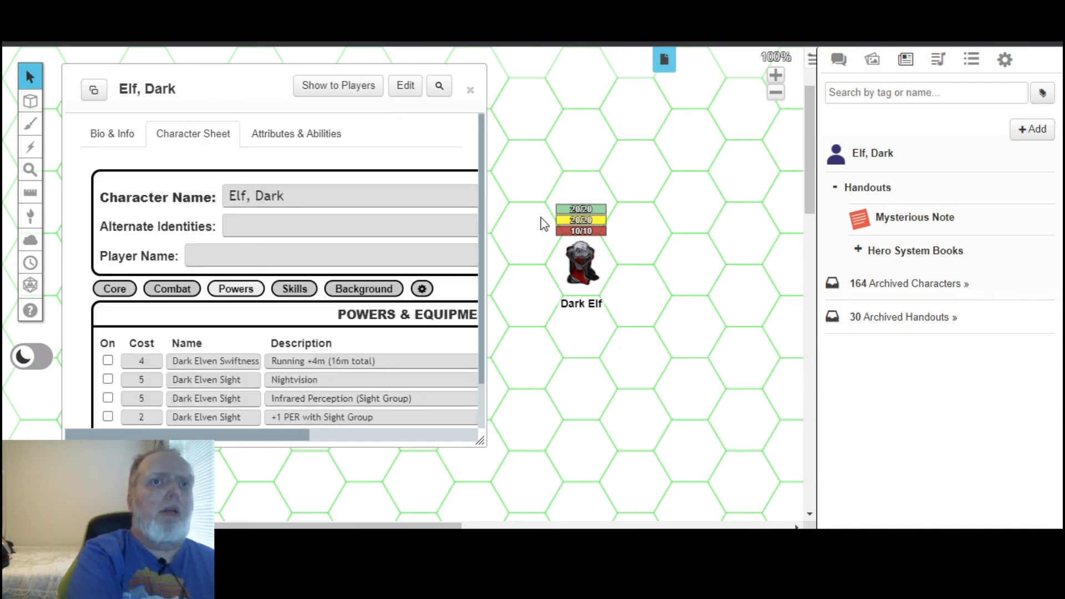
pyautogui.moveTo(488, 261); pyautogui.dragTo(776, 203)
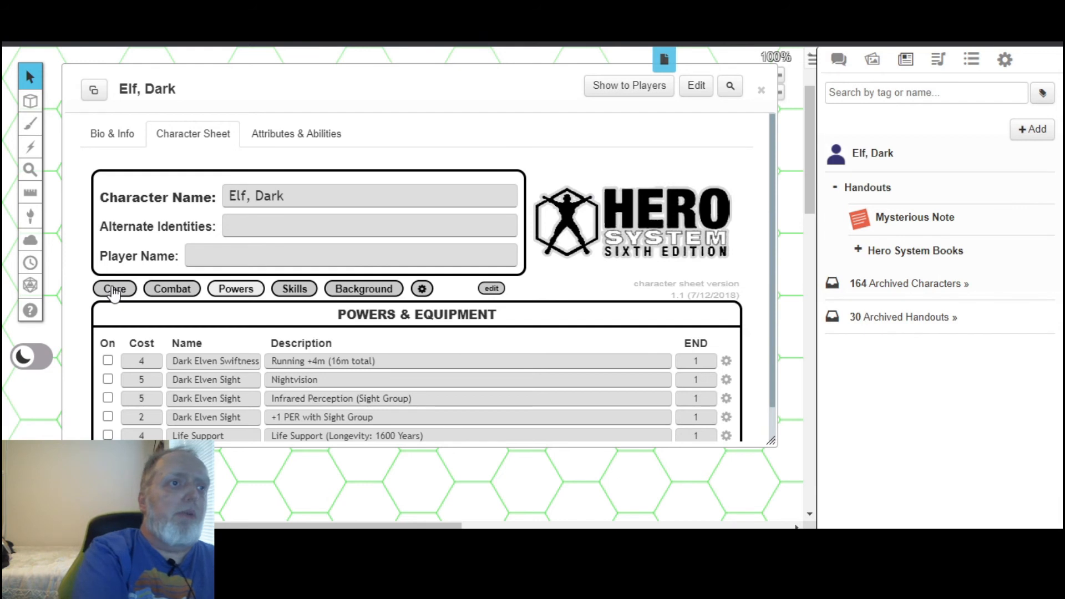
pyautogui.click(114, 289)
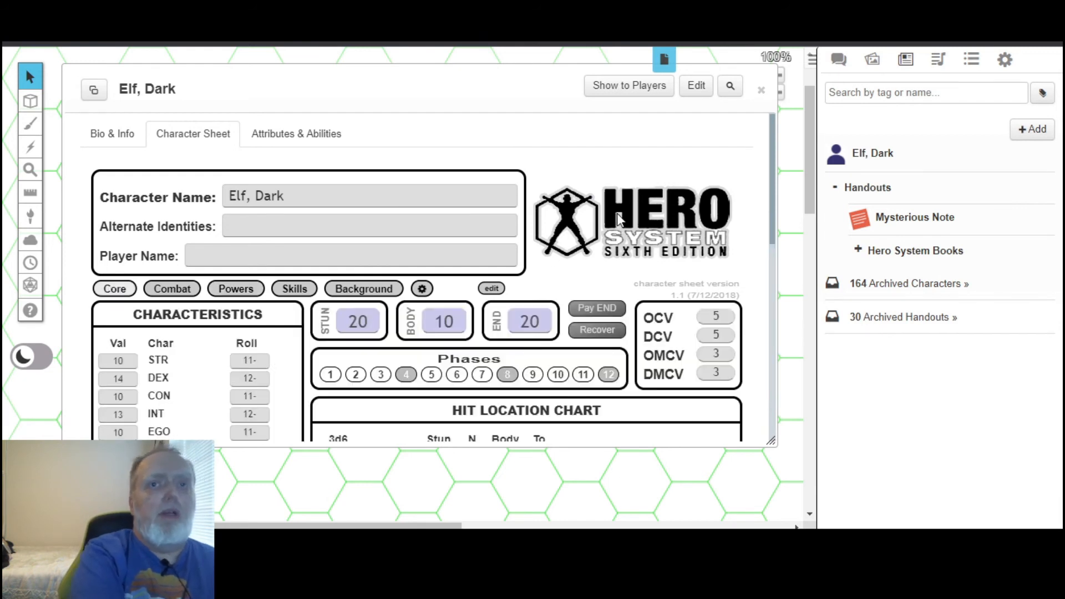
pyautogui.moveTo(776, 188); pyautogui.dragTo(802, 280)
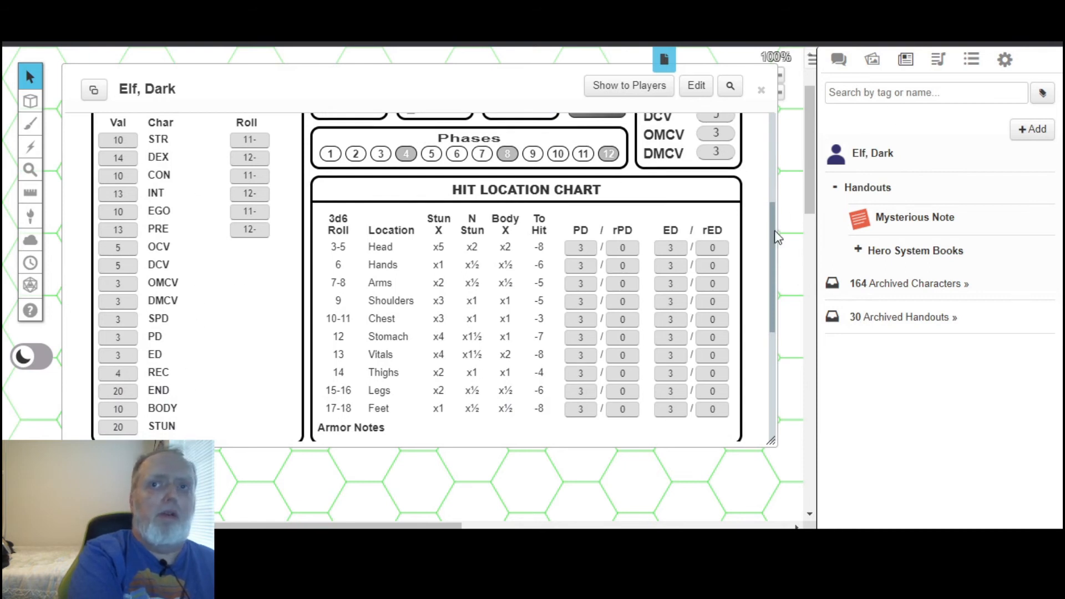
pyautogui.moveTo(773, 241); pyautogui.dragTo(799, 346)
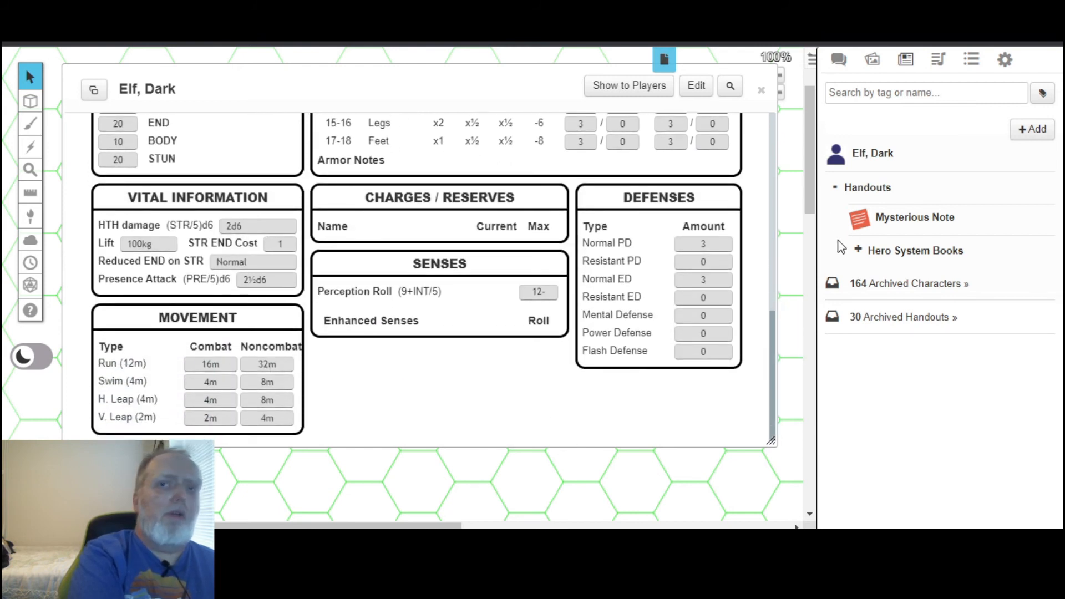
pyautogui.moveTo(772, 364); pyautogui.dragTo(761, 206)
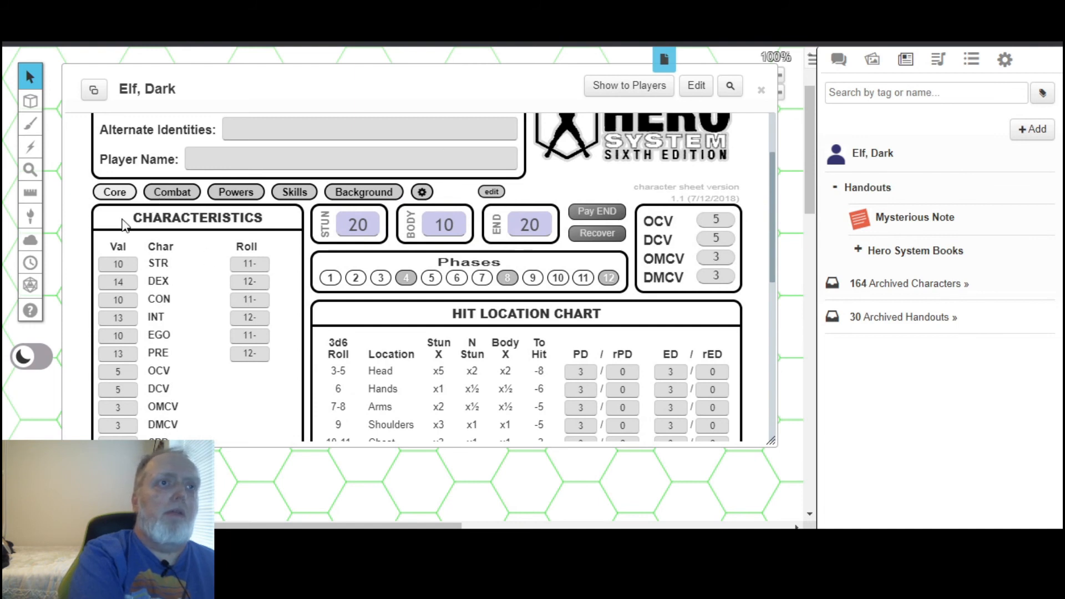
# Examine the sheet's attacks and maneuvers, combat modifiers, and powers and equipment.
pyautogui.click(182, 196)
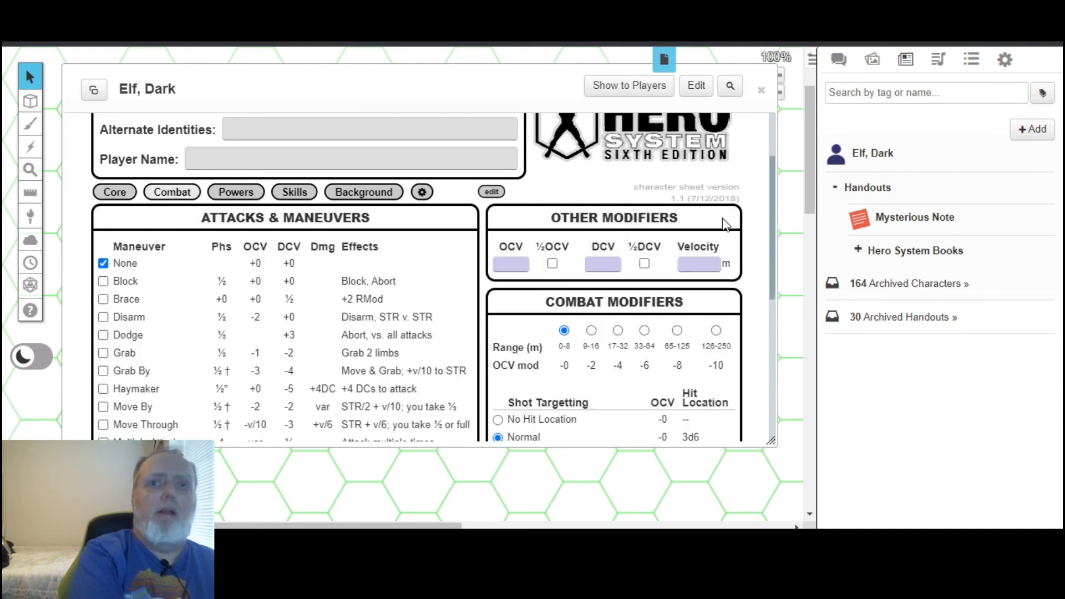
pyautogui.moveTo(775, 195); pyautogui.dragTo(781, 231)
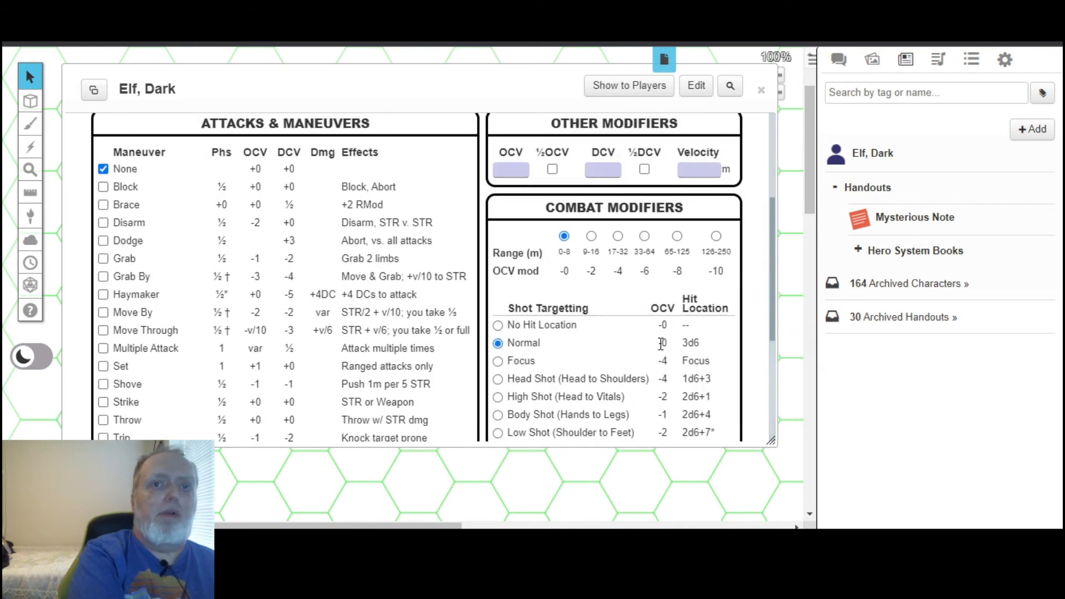
pyautogui.moveTo(777, 265); pyautogui.dragTo(770, 226)
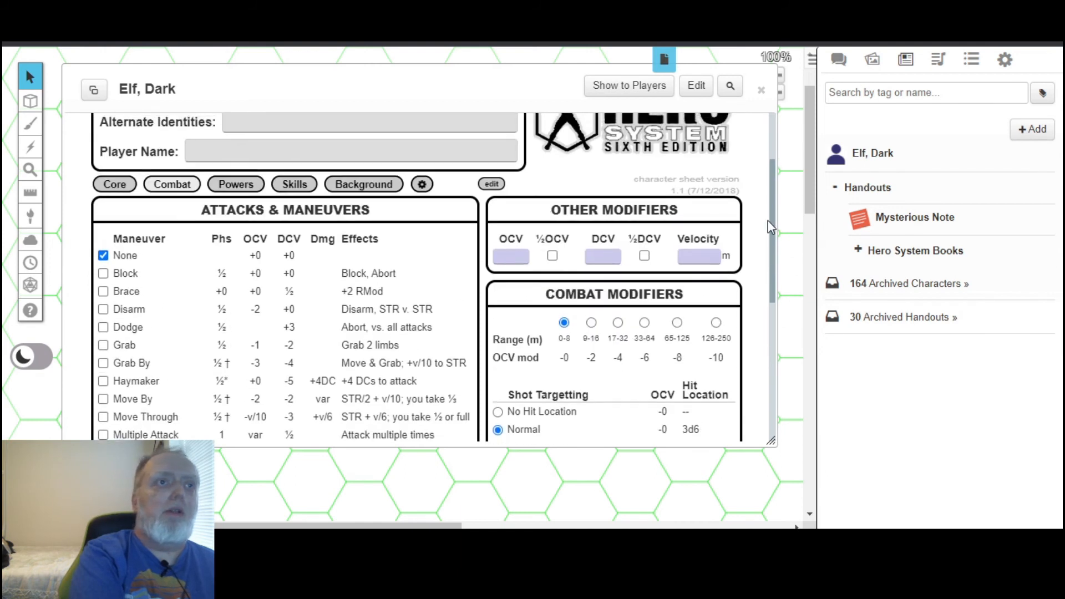
pyautogui.click(253, 185)
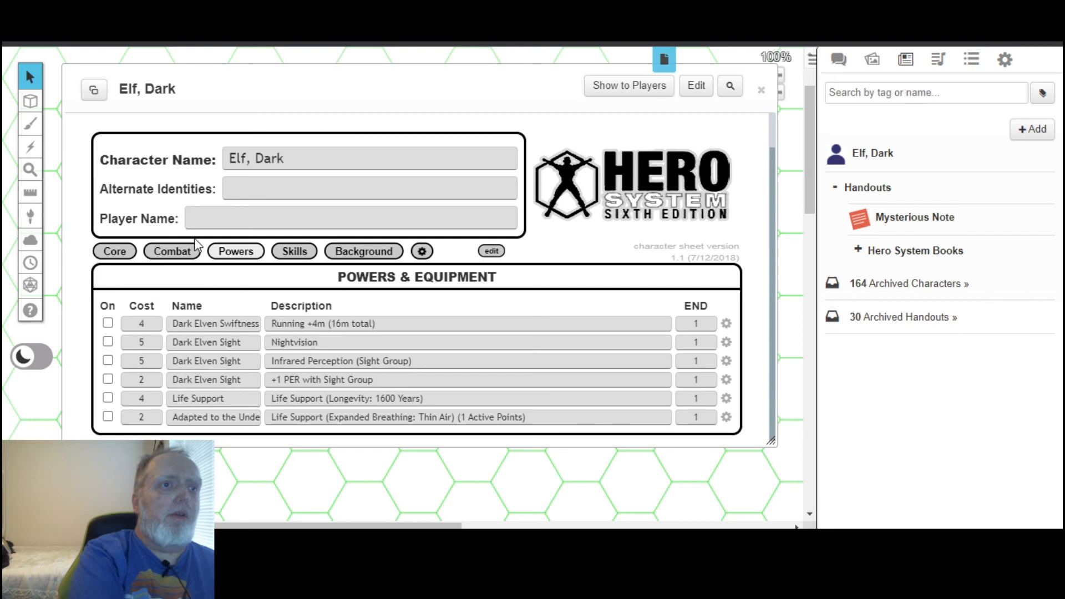
# Recheck the core page of the sheet down to vital information, senses, movement and defenses.
pyautogui.click(112, 251)
pyautogui.moveTo(771, 161); pyautogui.dragTo(819, 331)
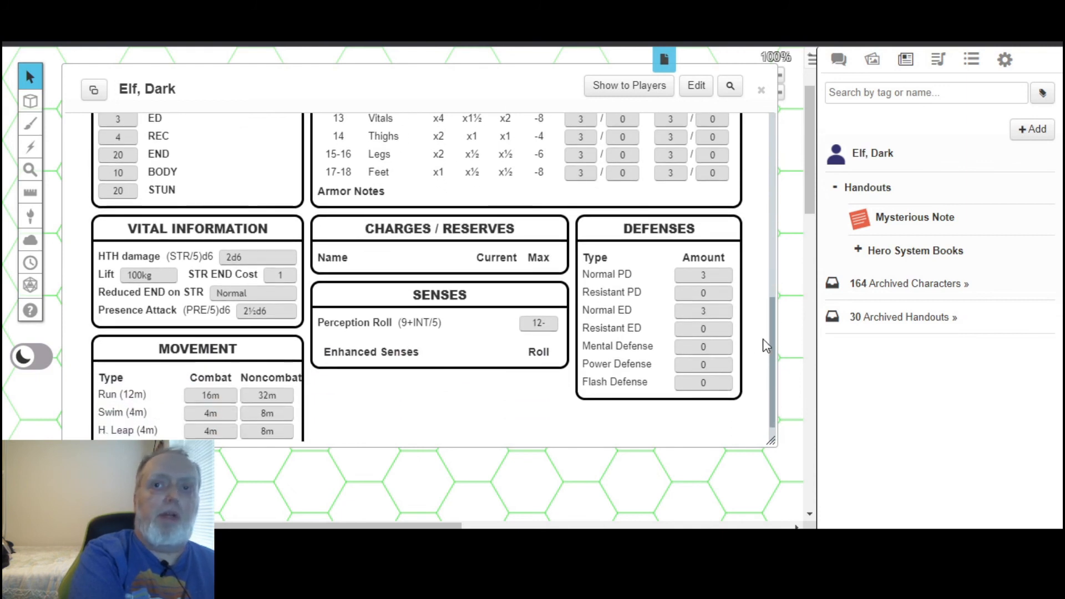
pyautogui.moveTo(771, 338); pyautogui.dragTo(536, 204)
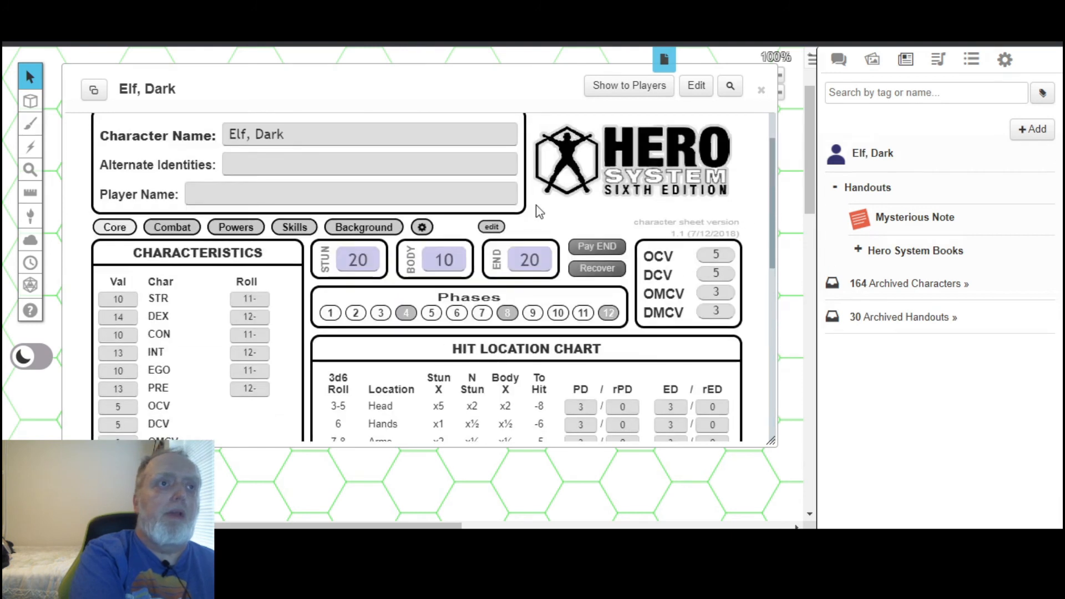
# Review the imported powers, skills, perks and talents, then the background details down to the matching complications.
pyautogui.click(226, 227)
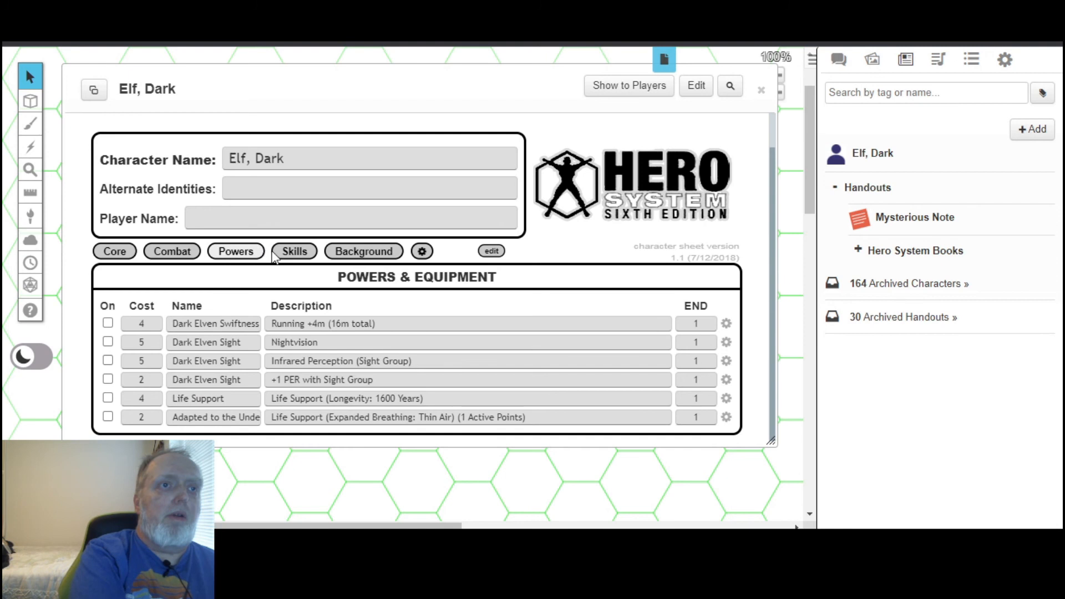
pyautogui.click(289, 253)
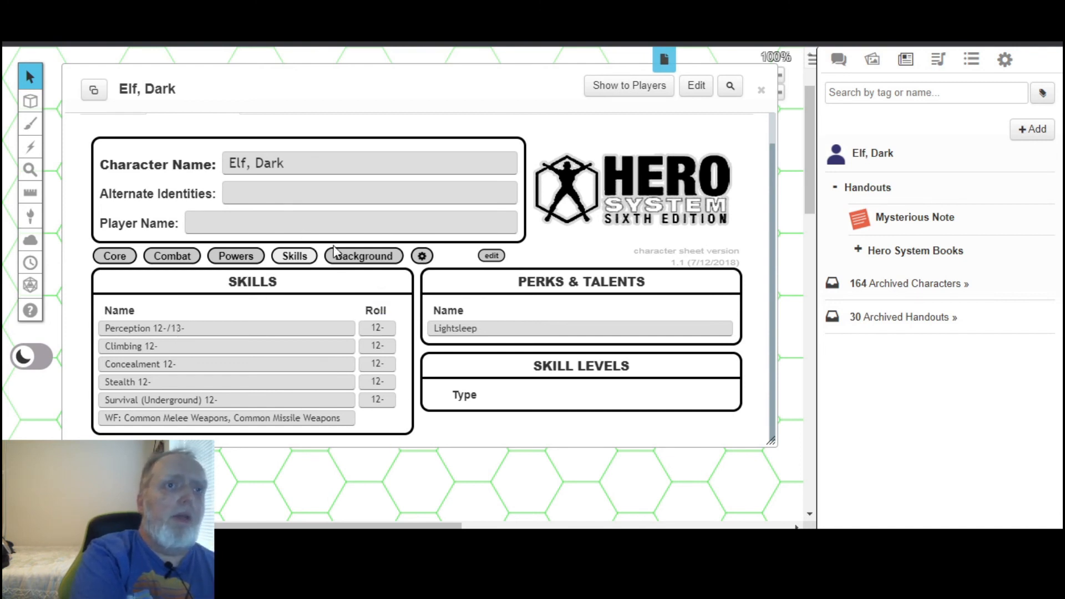
pyautogui.click(354, 258)
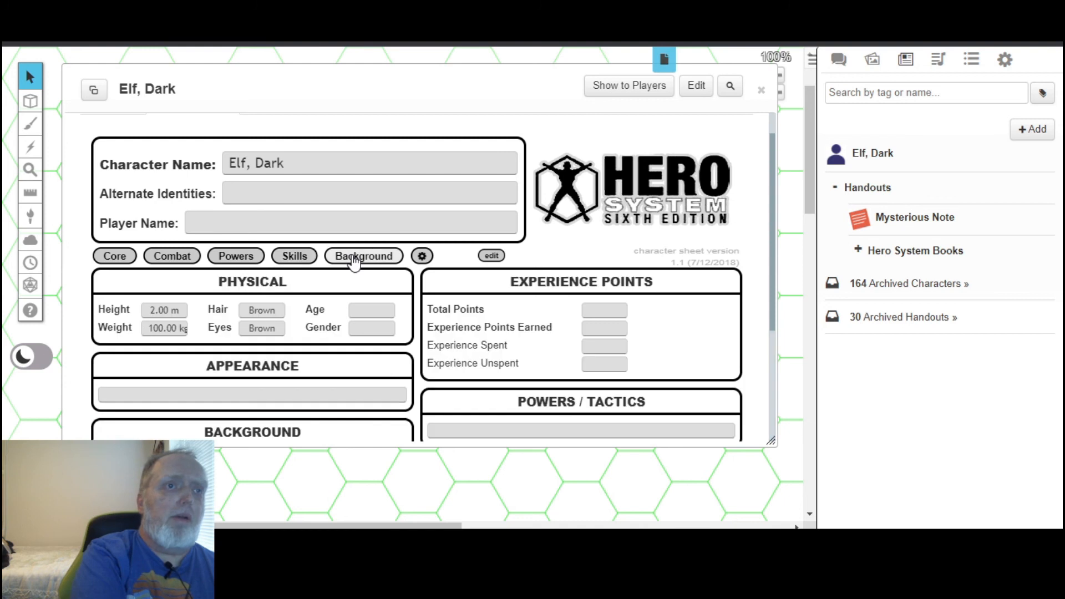
pyautogui.click(235, 255)
pyautogui.click(294, 256)
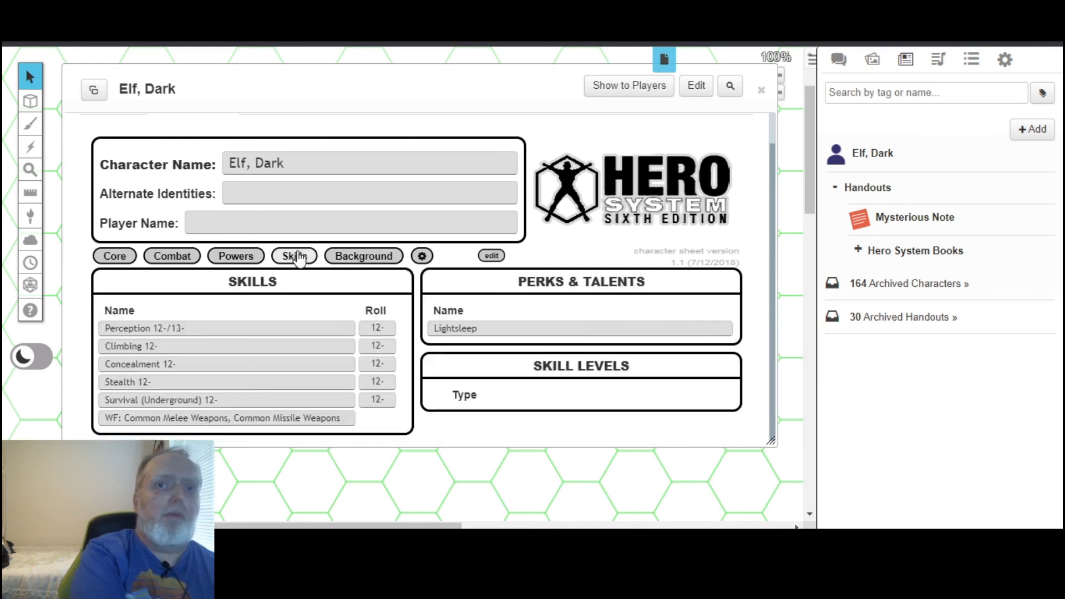
pyautogui.click(384, 259)
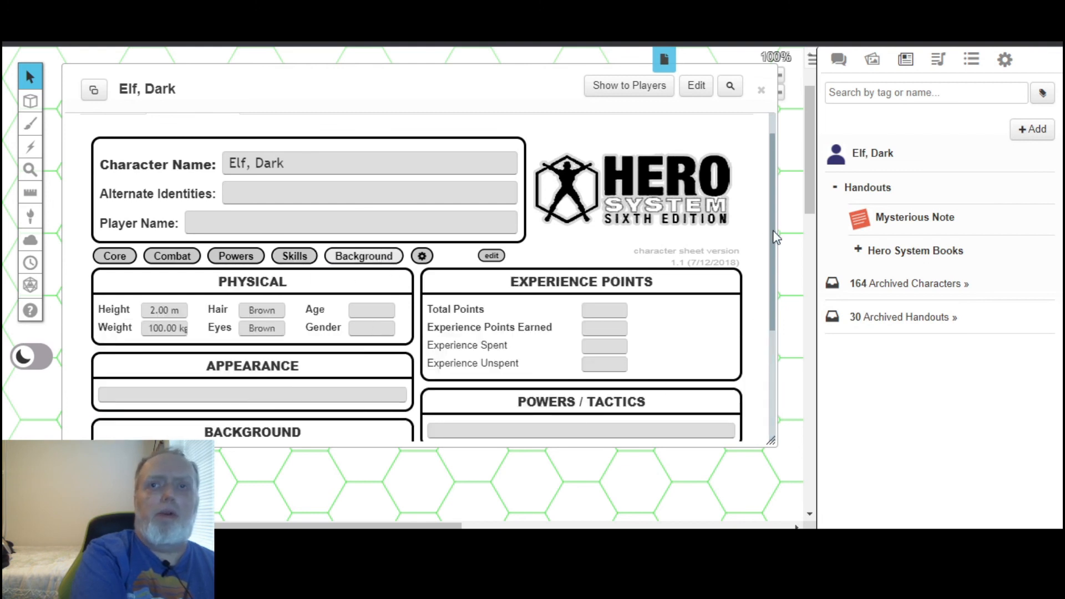
pyautogui.moveTo(775, 238); pyautogui.dragTo(807, 357)
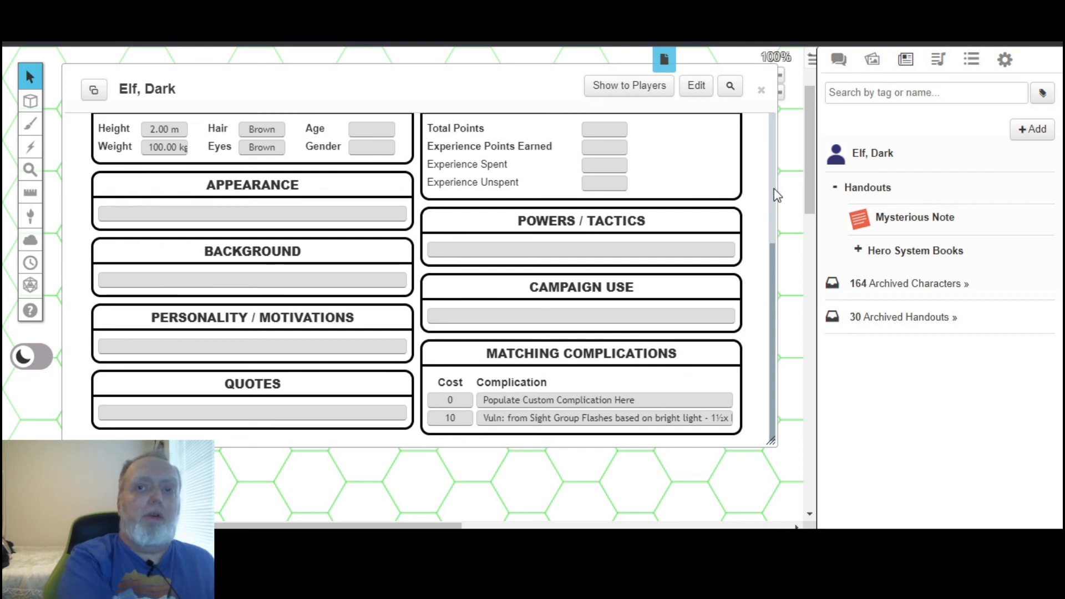
pyautogui.scroll(4, 776, 198)
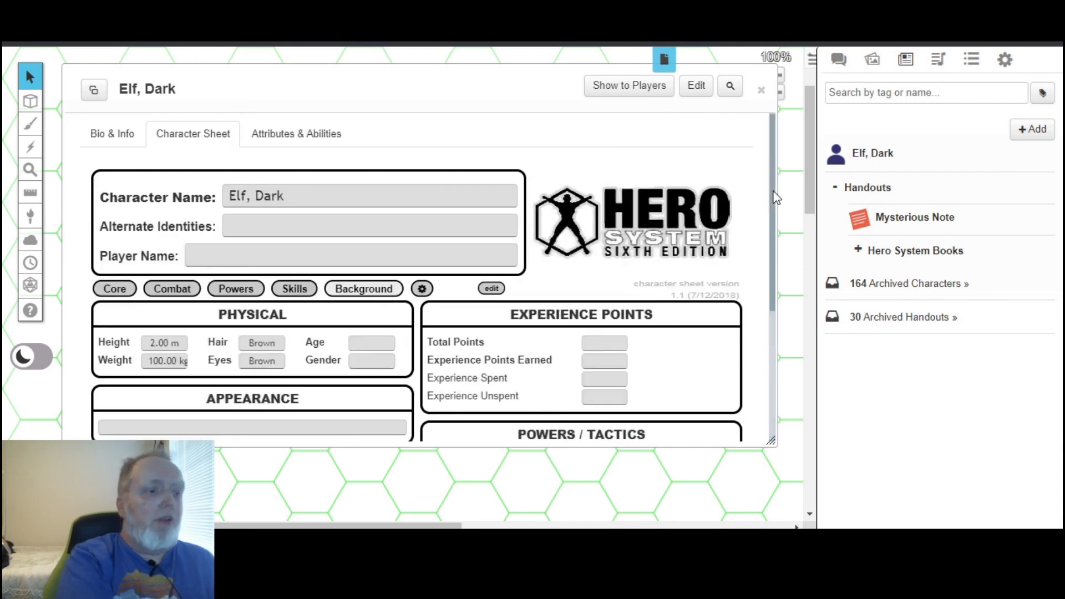